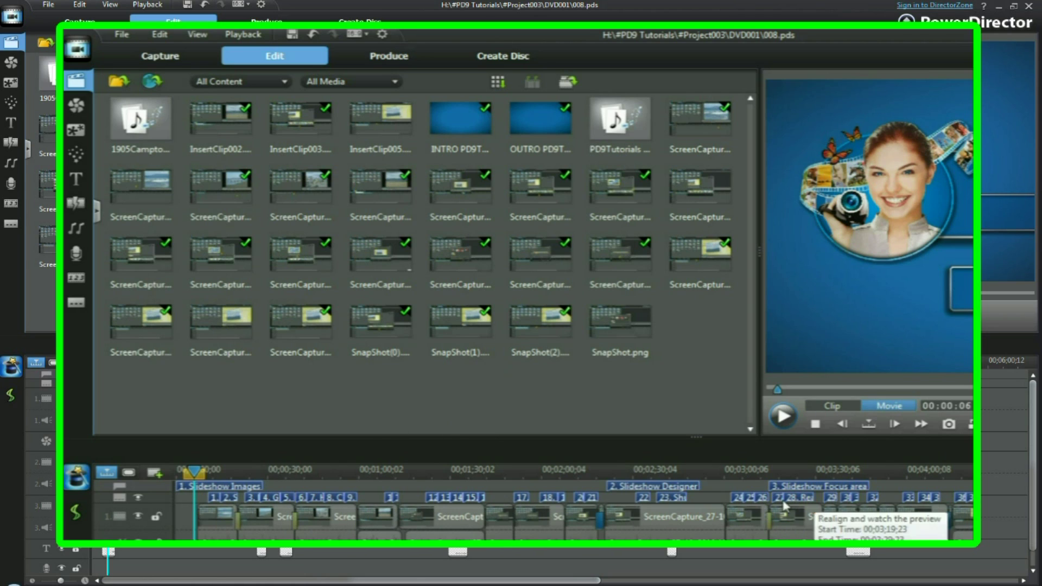
# Check the timings of the Slideshow Images and Slideshow Focus area chapters
pyautogui.click(203, 488)
pyautogui.click(266, 431)
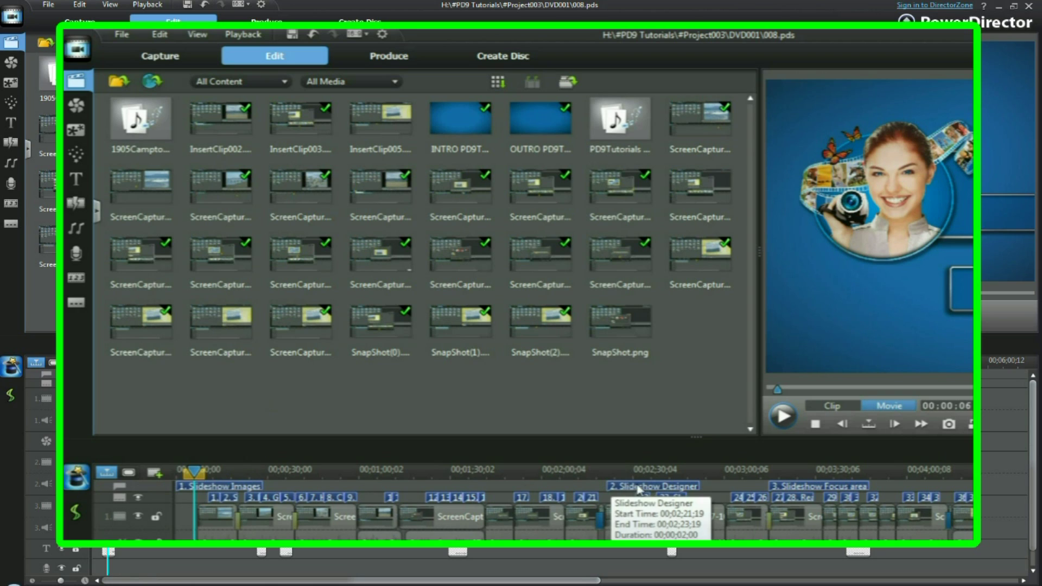
pyautogui.click(817, 487)
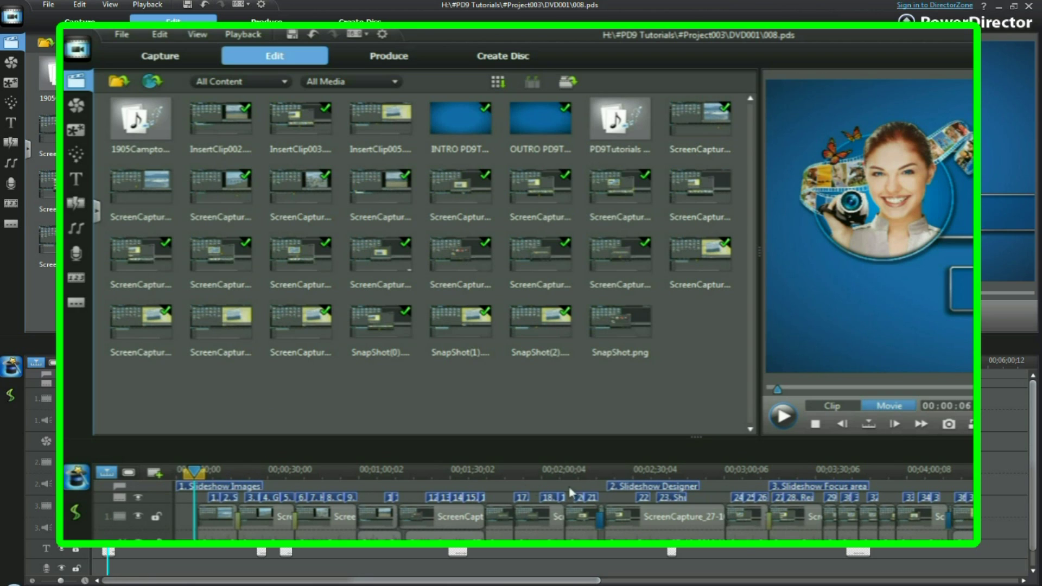
# Add a chapter at 00;01;13;17 and name it 'Test position'
pyautogui.click(76, 278)
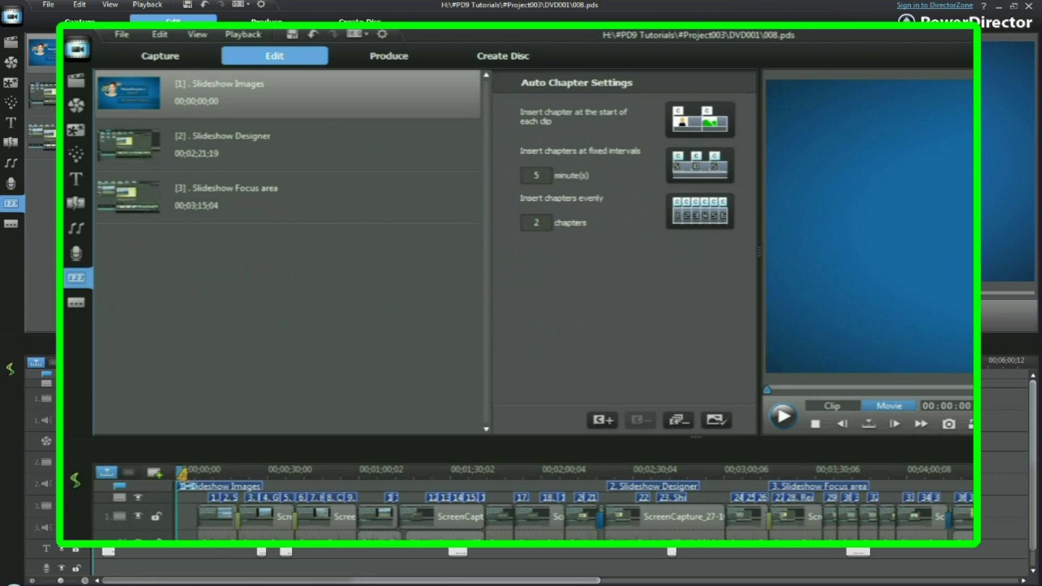
pyautogui.click(179, 473)
pyautogui.moveTo(184, 473); pyautogui.dragTo(401, 472)
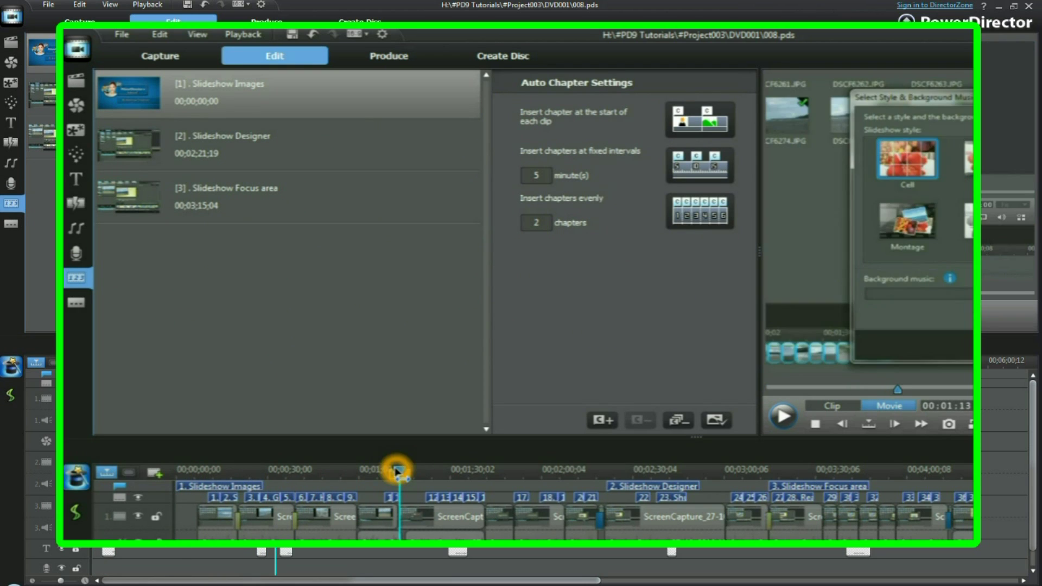
pyautogui.click(605, 421)
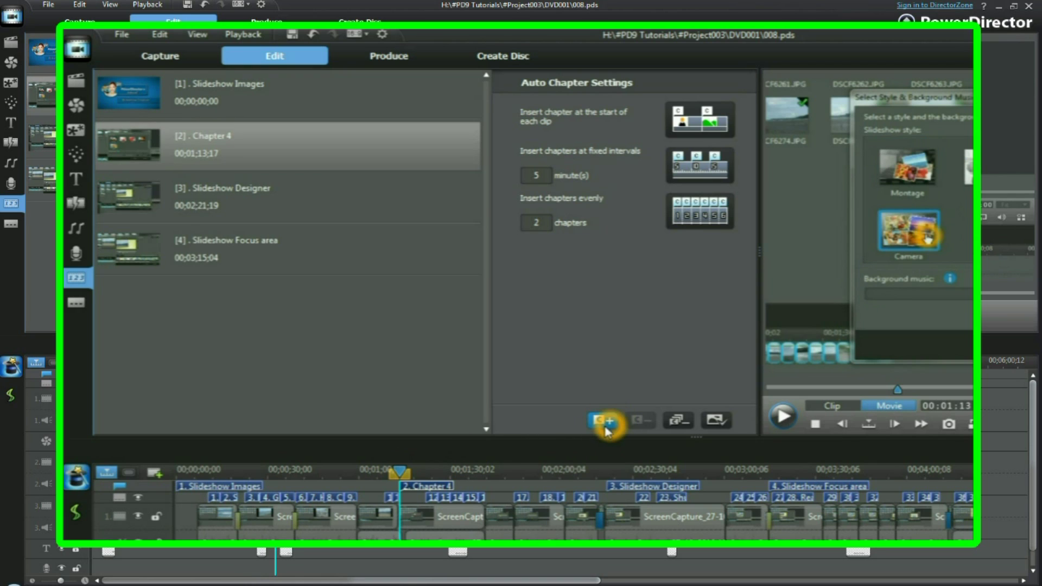
pyautogui.doubleClick(217, 143)
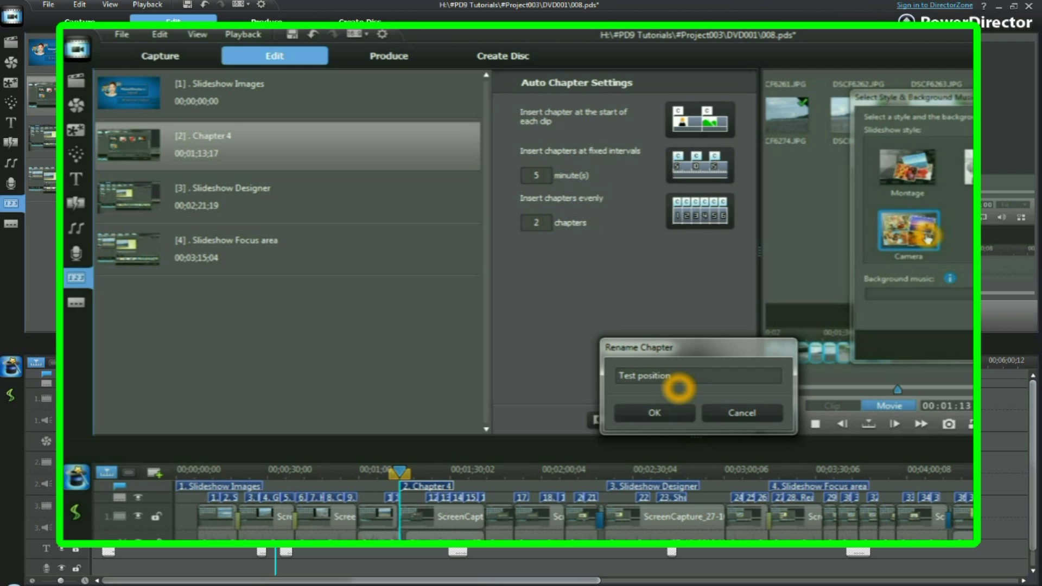
pyautogui.click(651, 414)
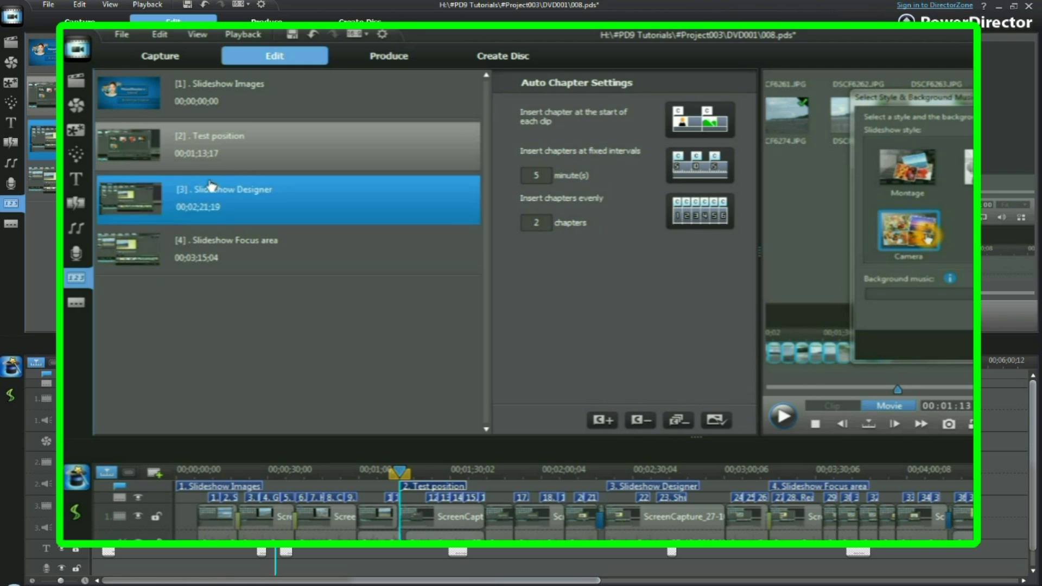
pyautogui.click(166, 164)
# Set the frame at about 1:36 as the Test position chapter's thumbnail
pyautogui.click(470, 490)
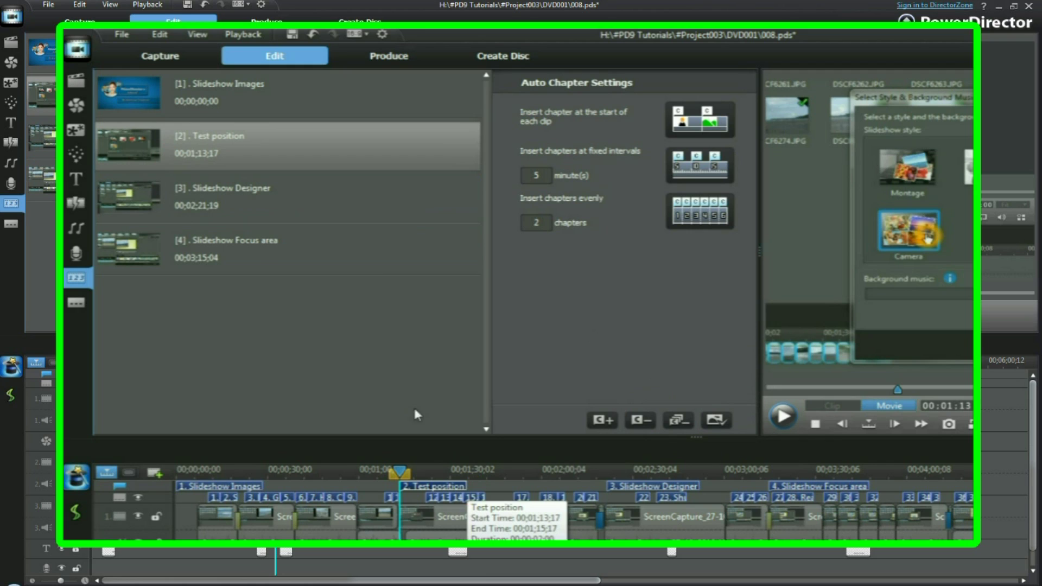
pyautogui.click(152, 231)
pyautogui.click(139, 154)
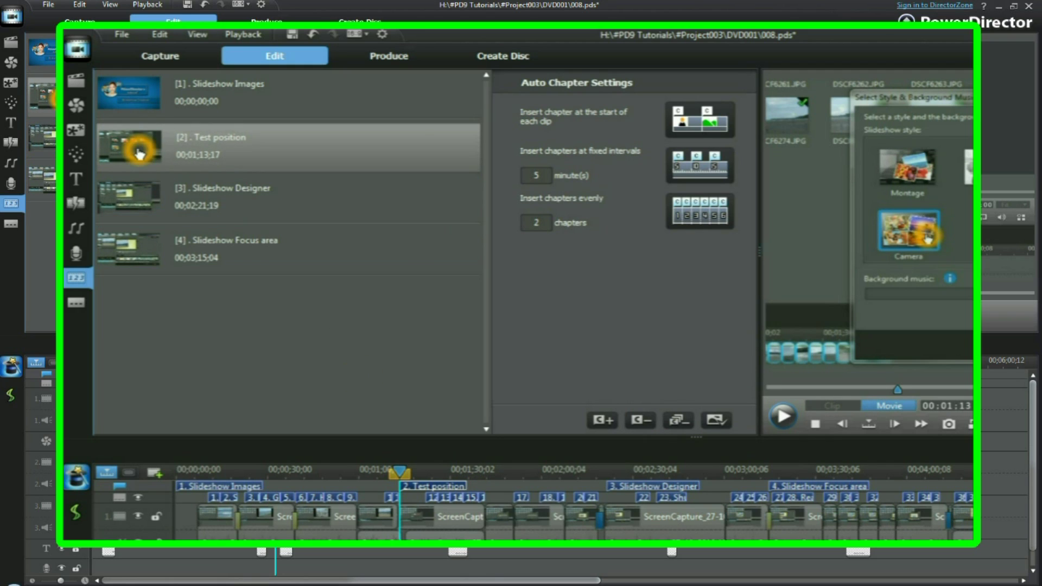
pyautogui.click(398, 472)
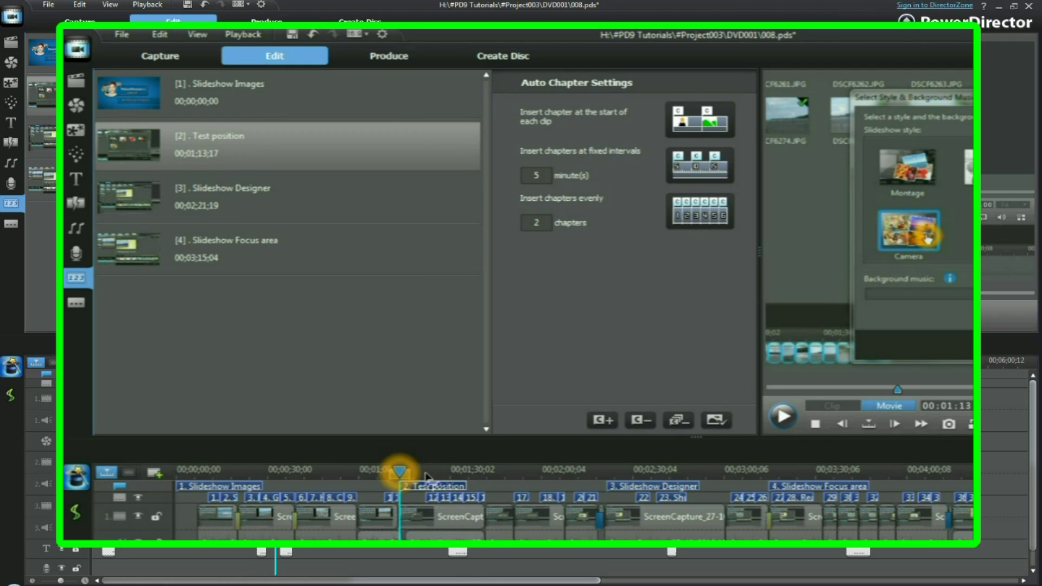
pyautogui.moveTo(425, 474); pyautogui.dragTo(457, 475)
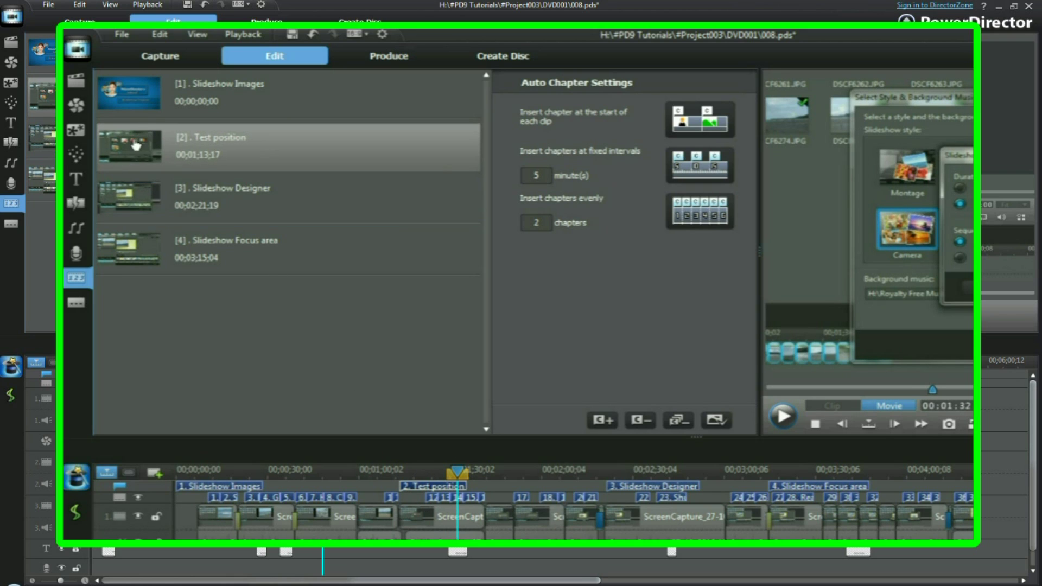
pyautogui.click(252, 311)
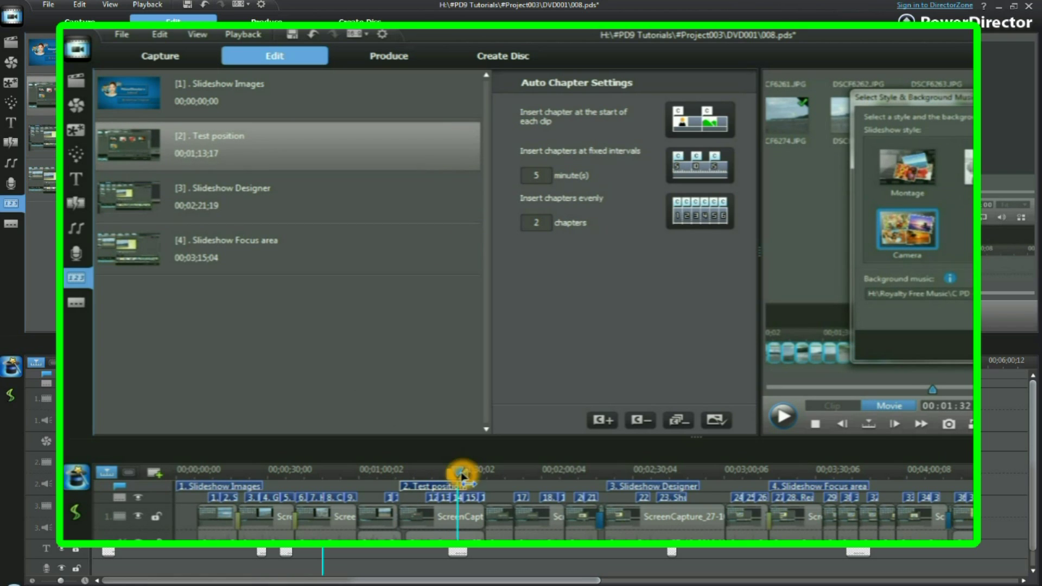
pyautogui.moveTo(461, 475); pyautogui.dragTo(485, 478)
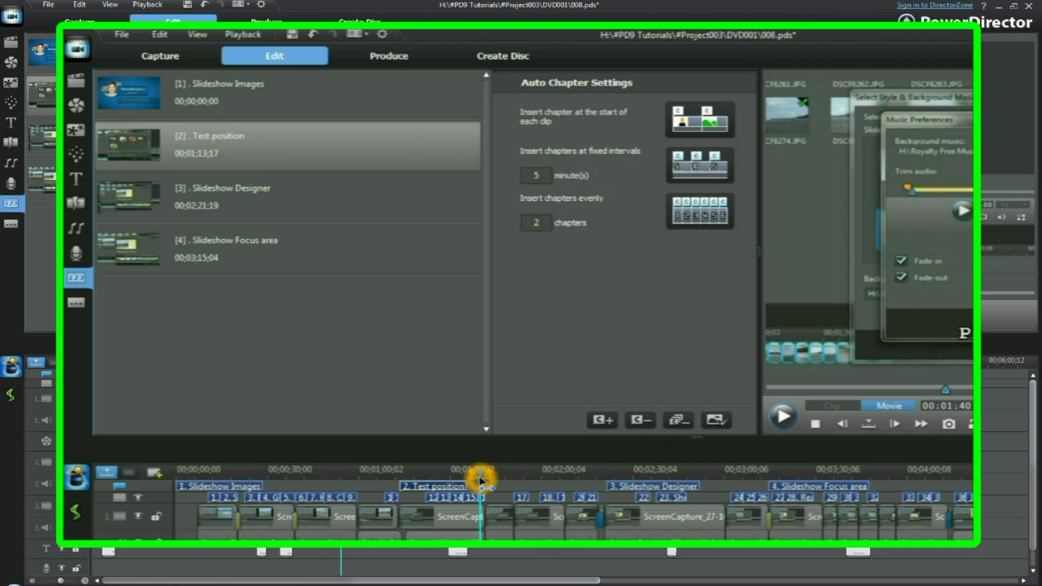
pyautogui.moveTo(482, 476)
pyautogui.mouseDown()
pyautogui.moveTo(462, 477)
pyautogui.moveTo(473, 476)
pyautogui.mouseUp()
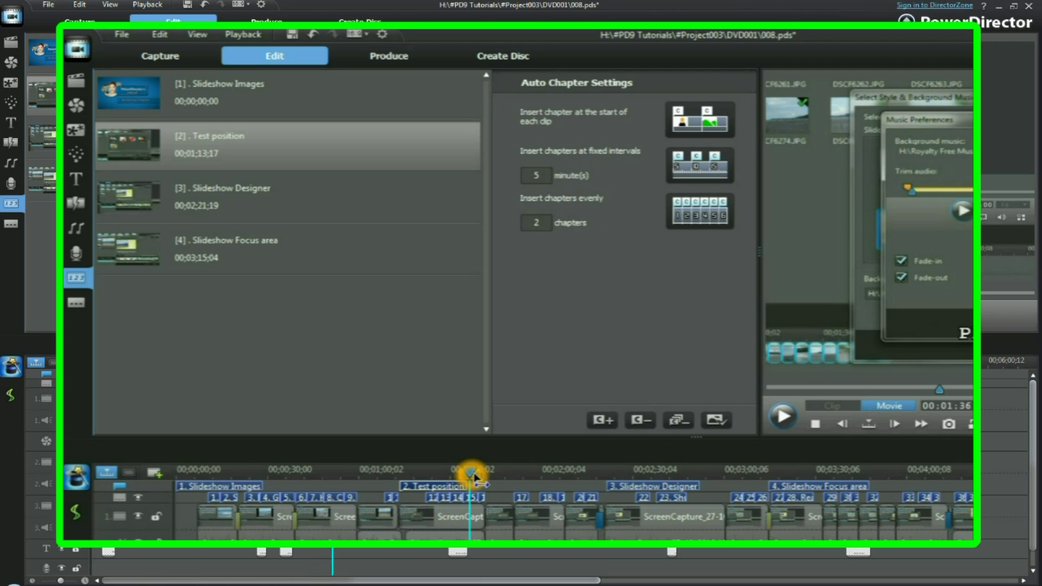
pyautogui.click(716, 422)
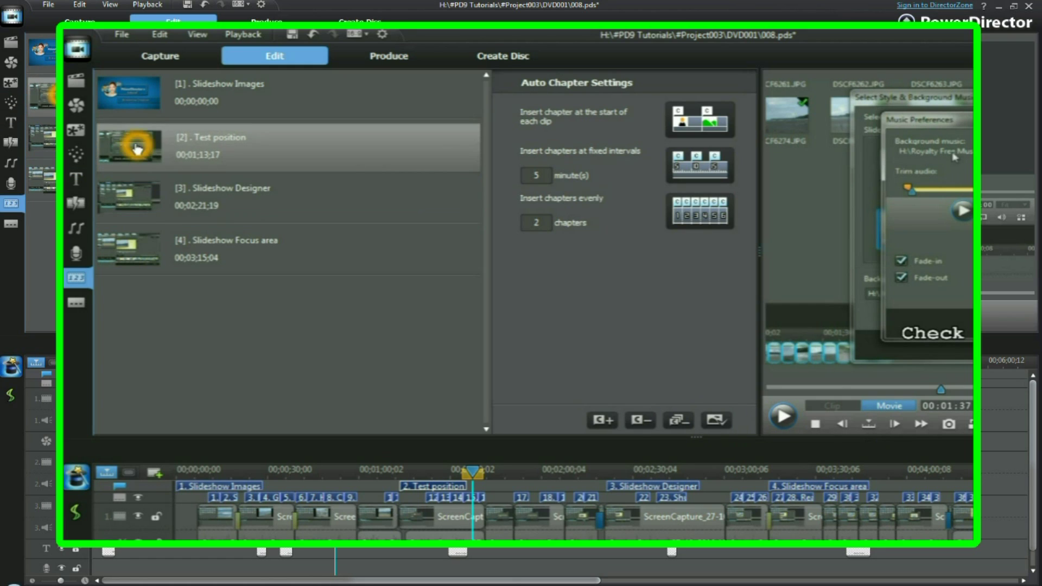
# Check the Slideshow Images chapter's timing
pyautogui.click(115, 119)
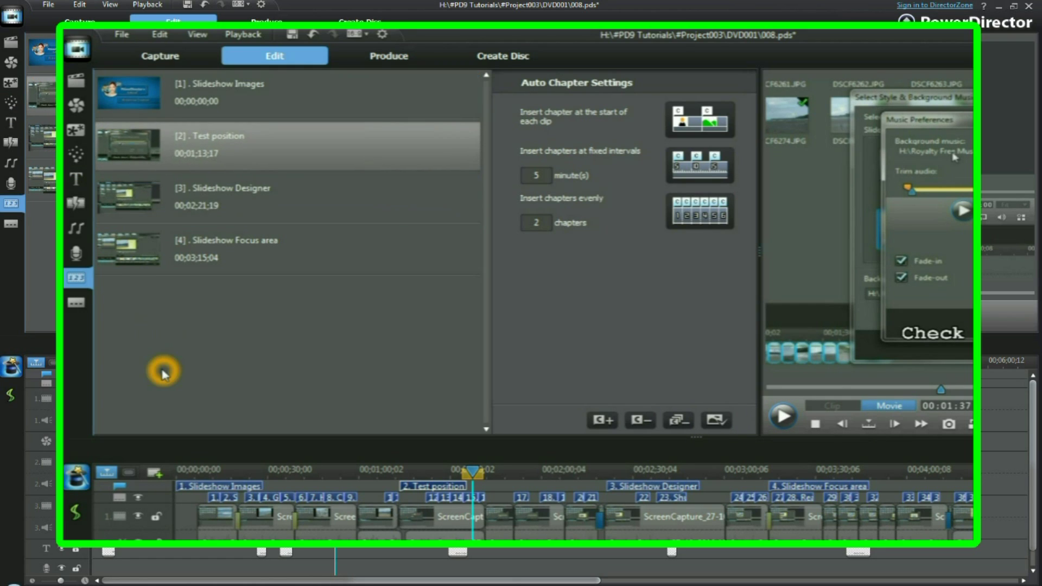
pyautogui.click(206, 493)
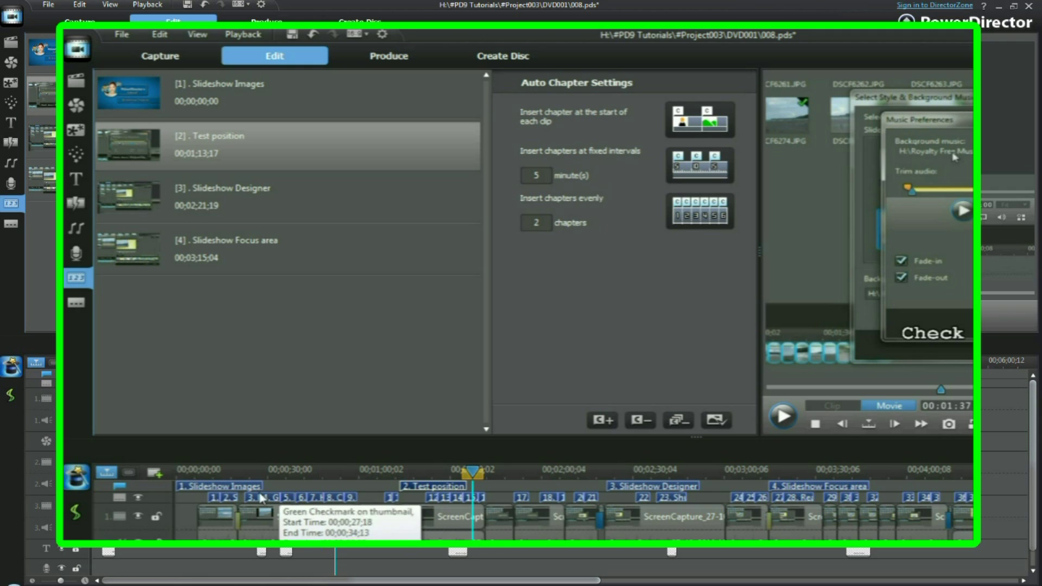
pyautogui.click(217, 487)
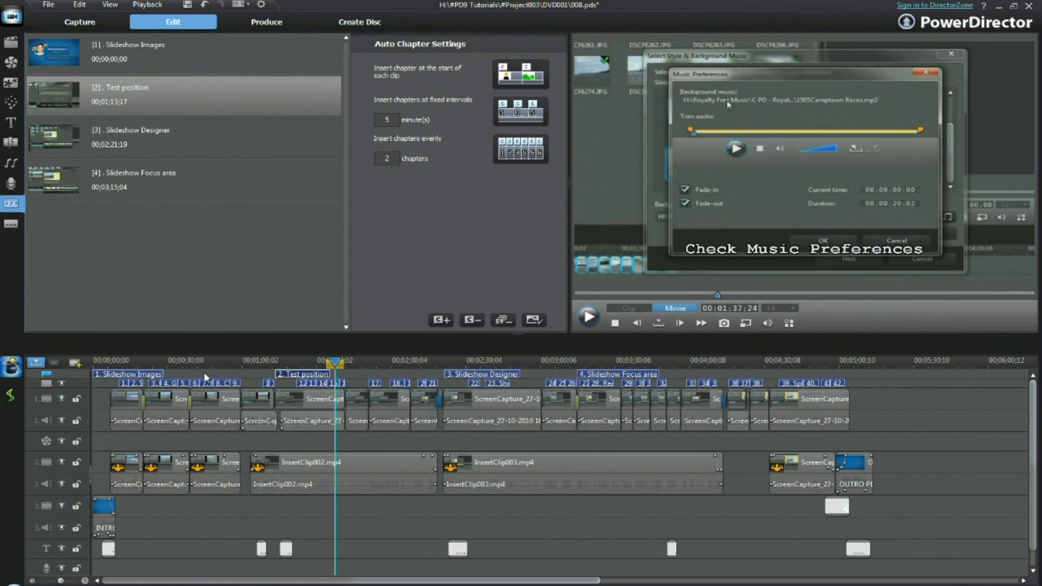
pyautogui.click(669, 486)
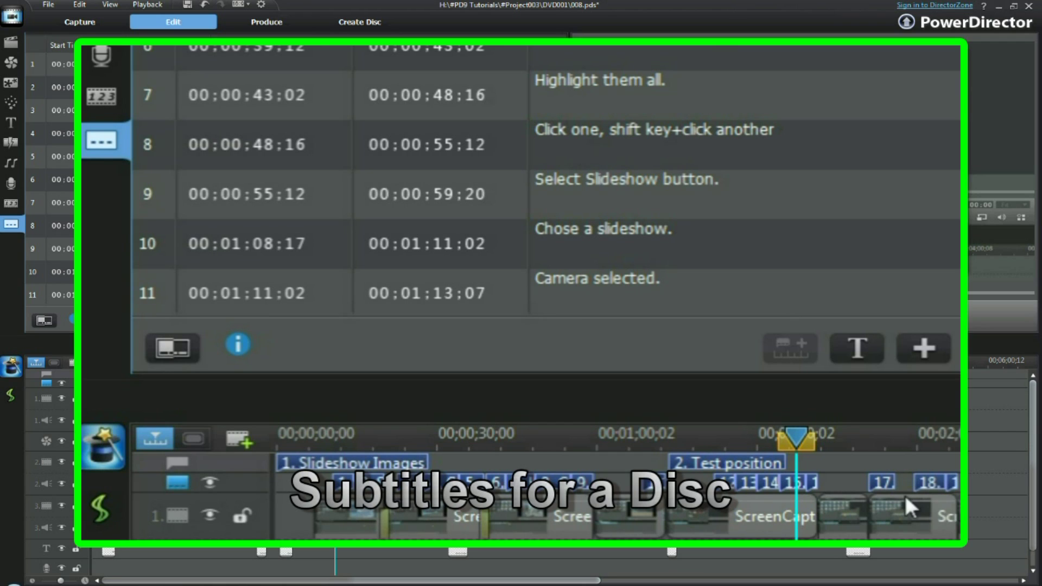
# Change the subtitle type to 'Create subtitles for discs' for all subtitle entries
pyautogui.click(892, 487)
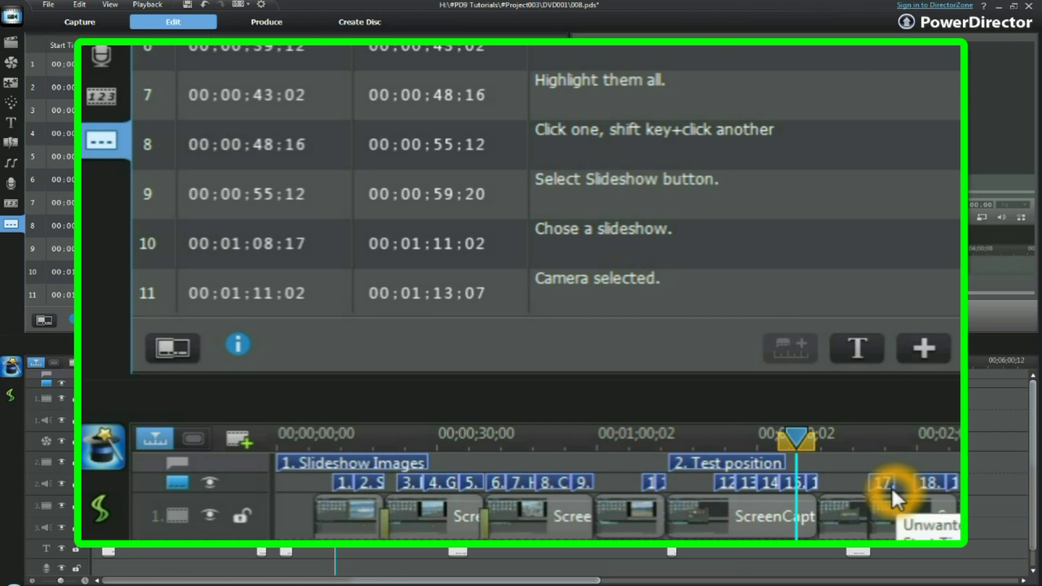
pyautogui.click(44, 320)
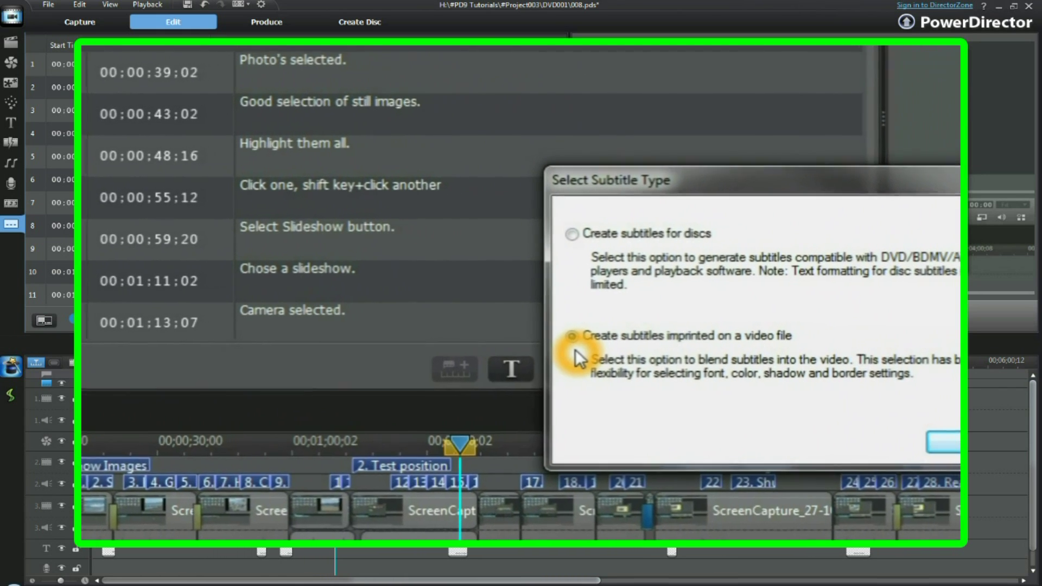
pyautogui.click(771, 355)
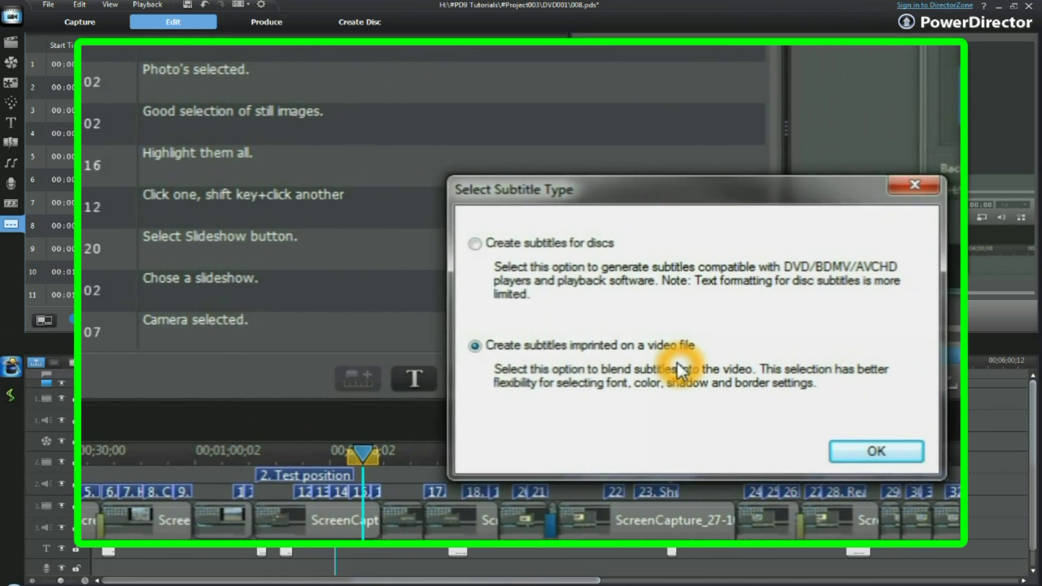
pyautogui.click(451, 247)
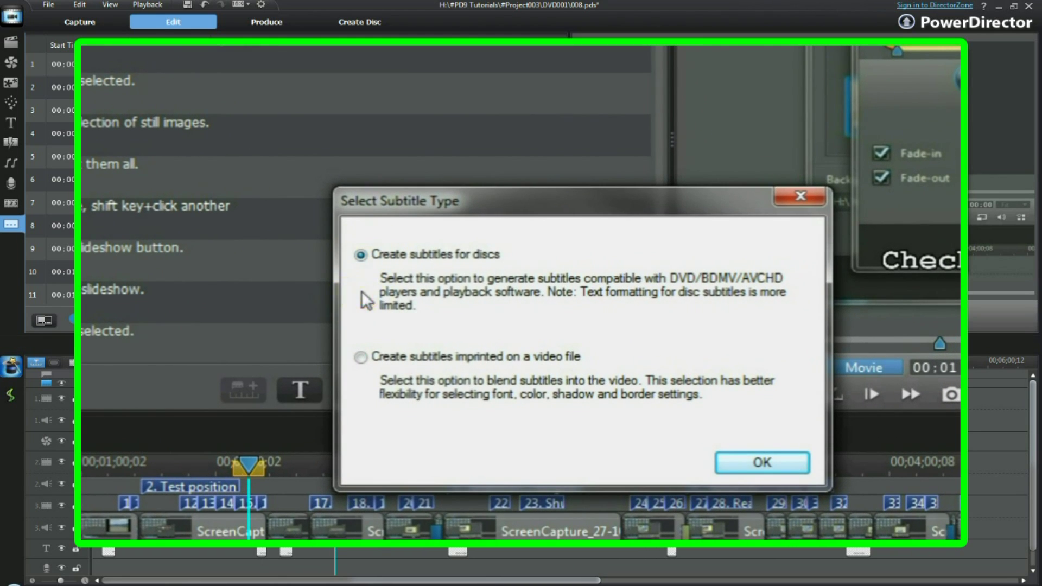
pyautogui.click(358, 258)
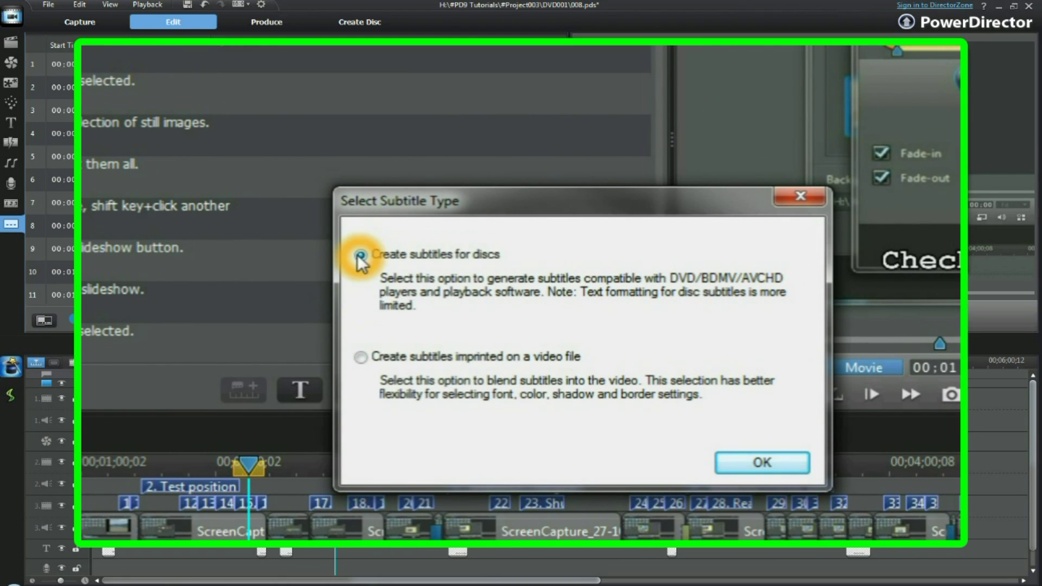
pyautogui.click(388, 266)
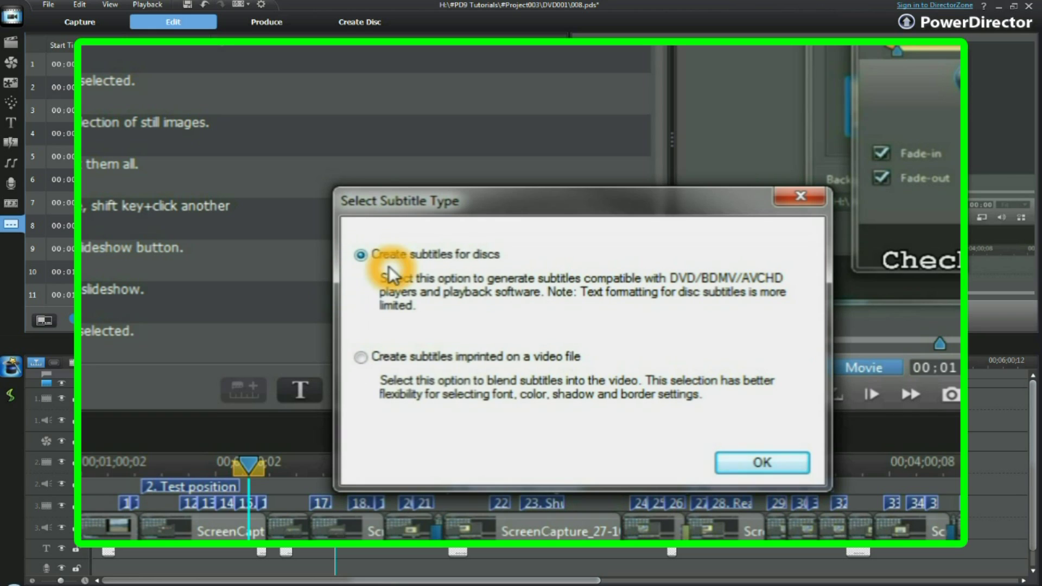
pyautogui.click(413, 268)
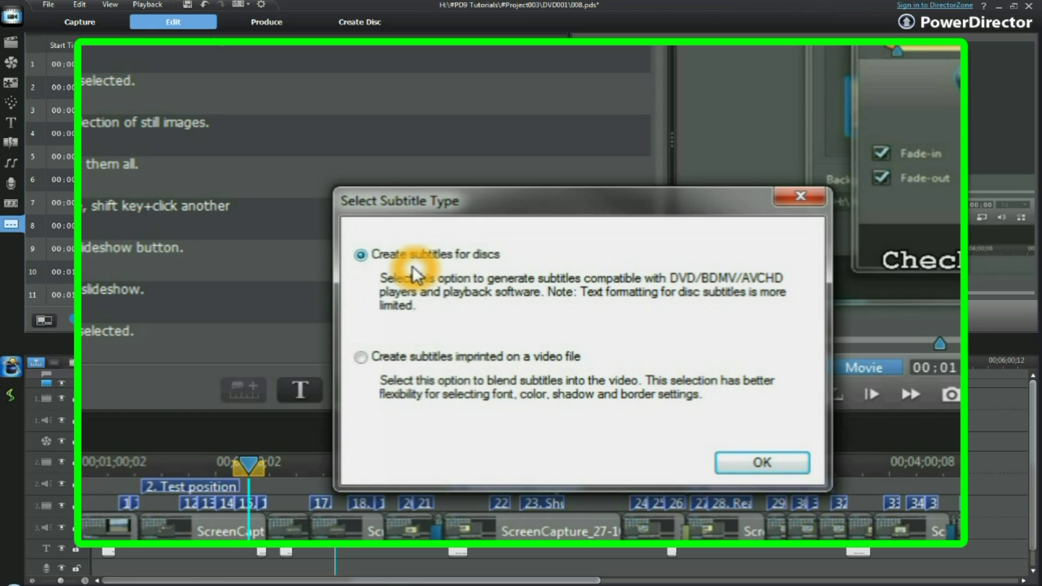
pyautogui.click(493, 267)
pyautogui.click(451, 269)
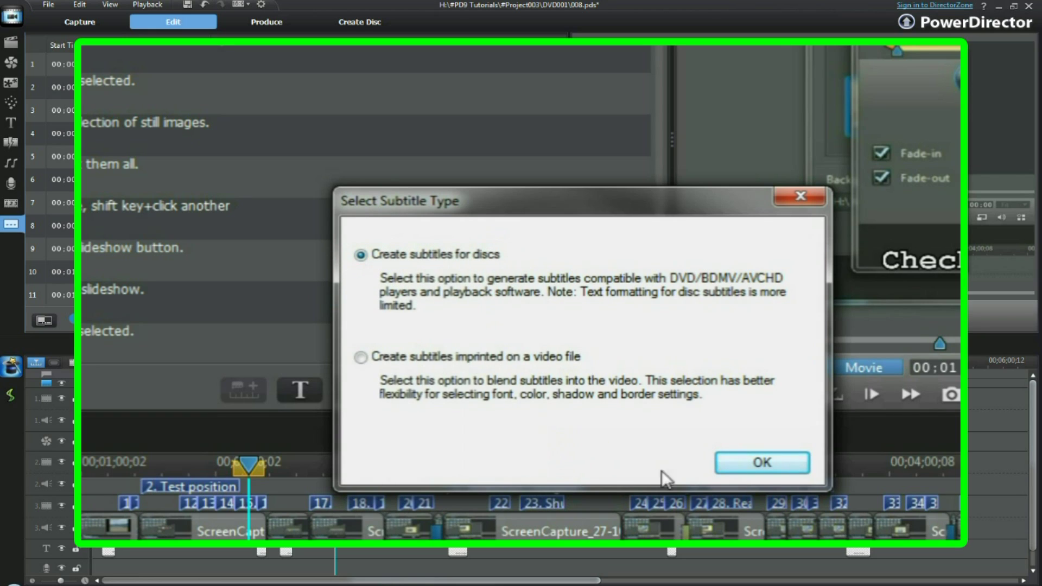
pyautogui.click(762, 464)
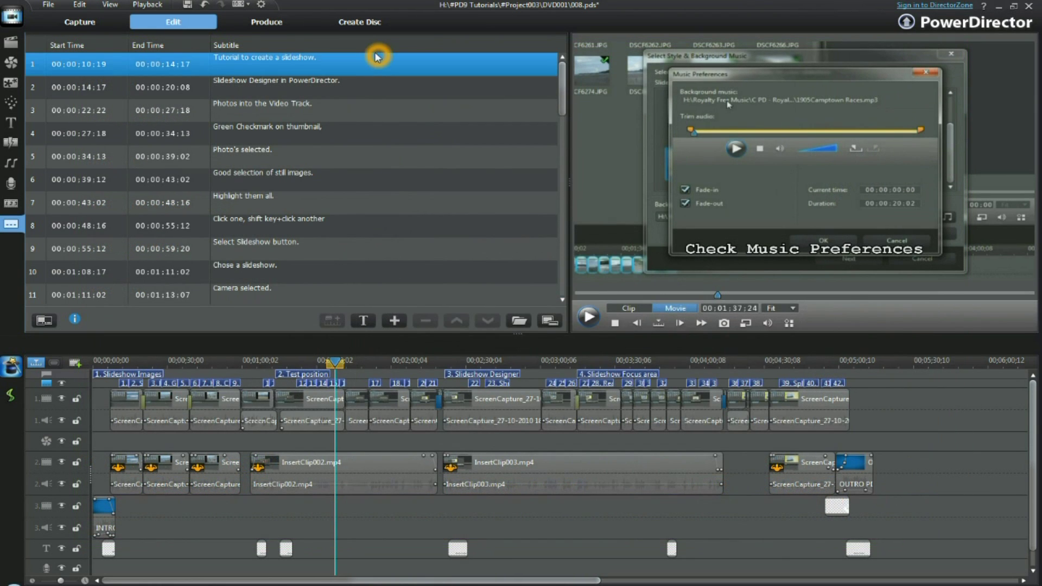
# Review the Create Disc title list, then show the Menu Preferences template gallery
pyautogui.click(364, 26)
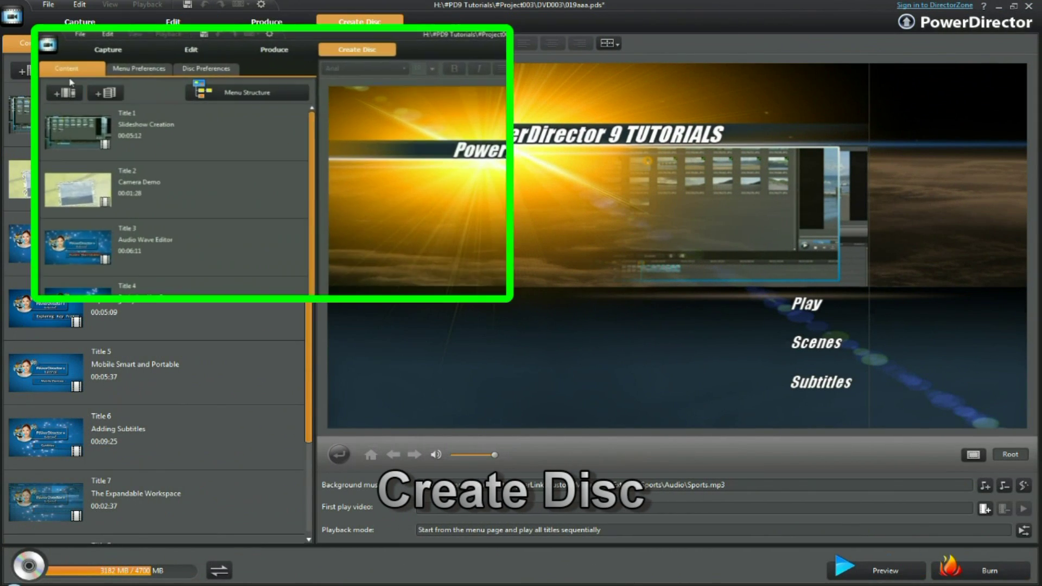
pyautogui.scroll(-5, 146, 120)
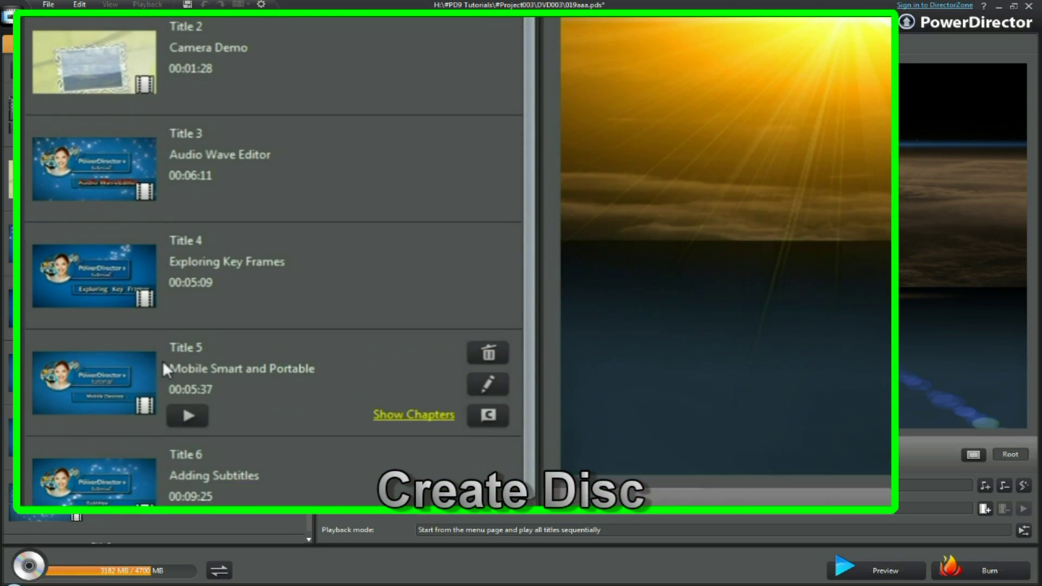
pyautogui.scroll(5, 434, 206)
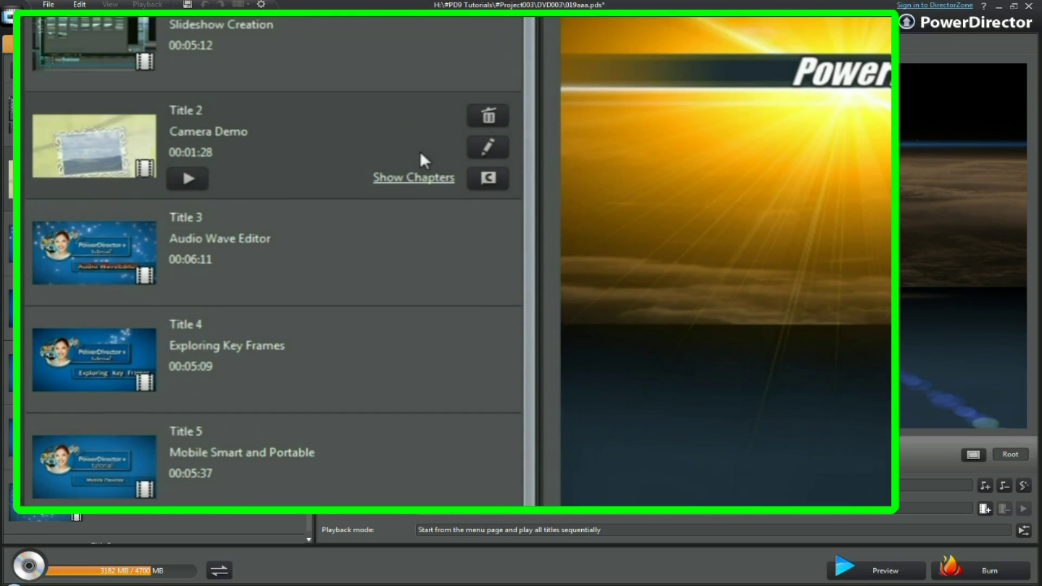
pyautogui.click(422, 262)
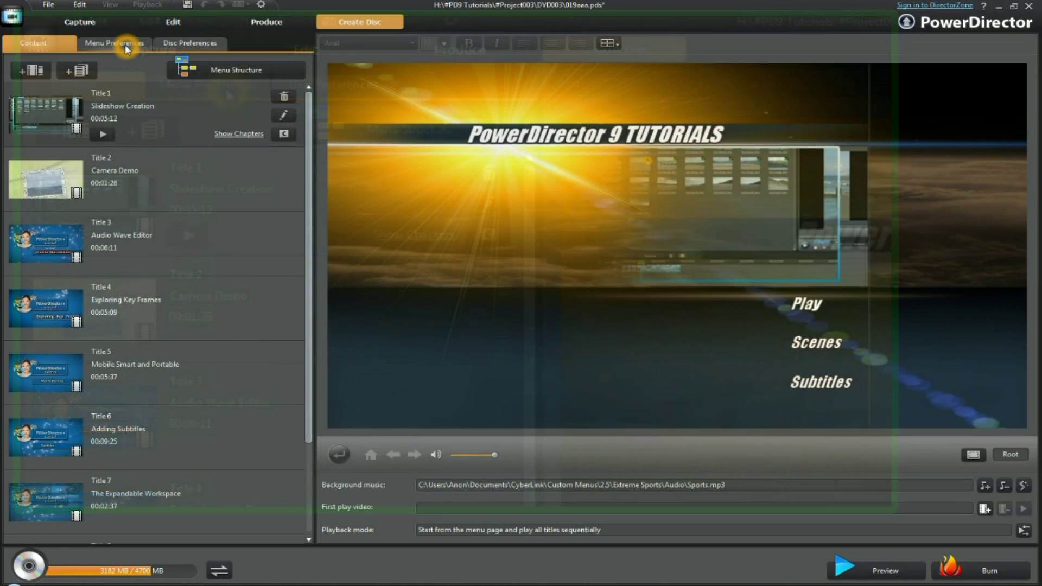
pyautogui.click(208, 84)
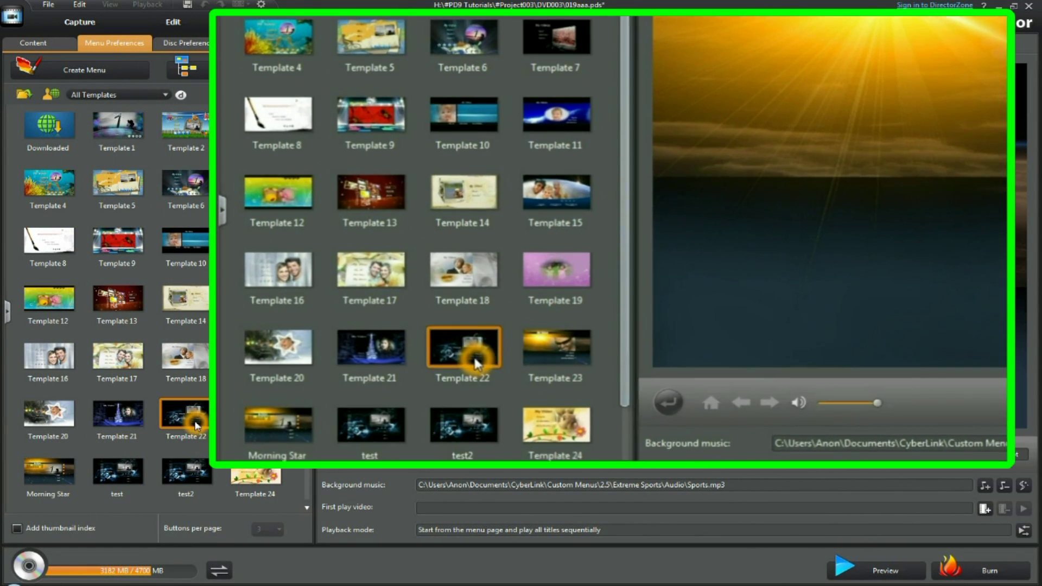
# Apply disc menu Template 22 to all pages
pyautogui.click(194, 424)
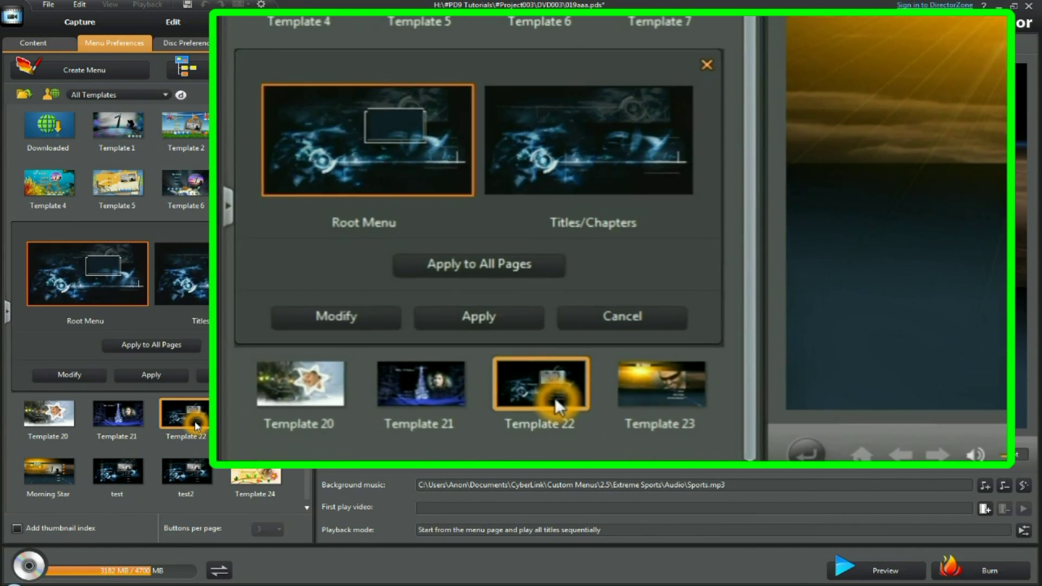
pyautogui.click(111, 345)
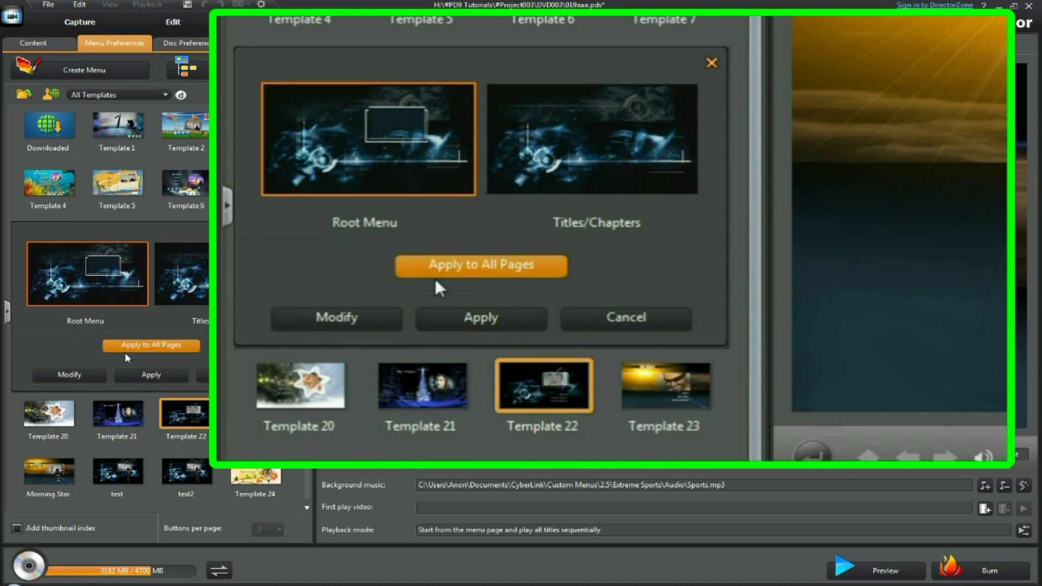
pyautogui.click(163, 343)
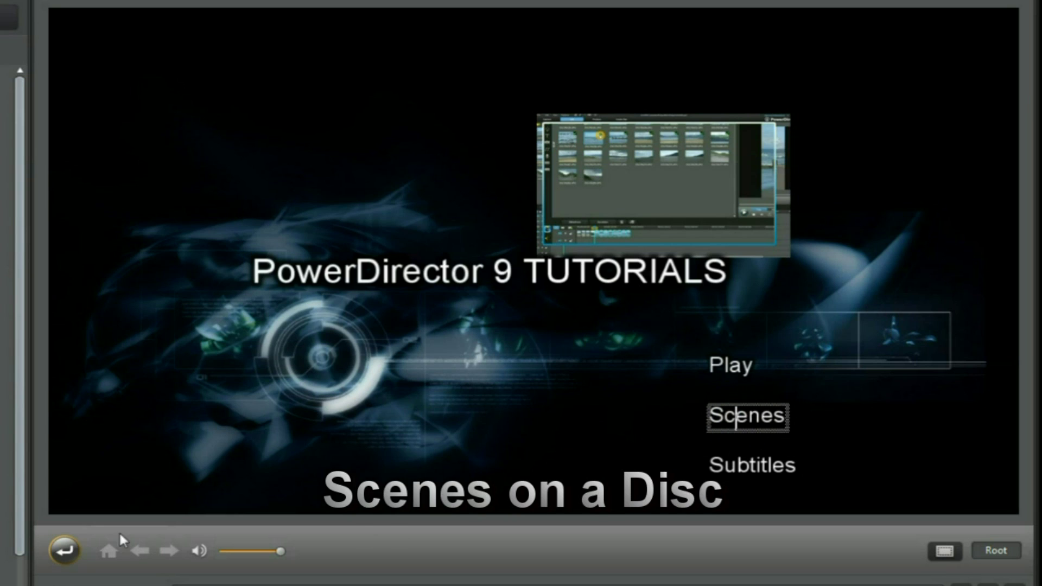
# Preview the menu's Scenes page, then reselect Template 22
pyautogui.click(61, 551)
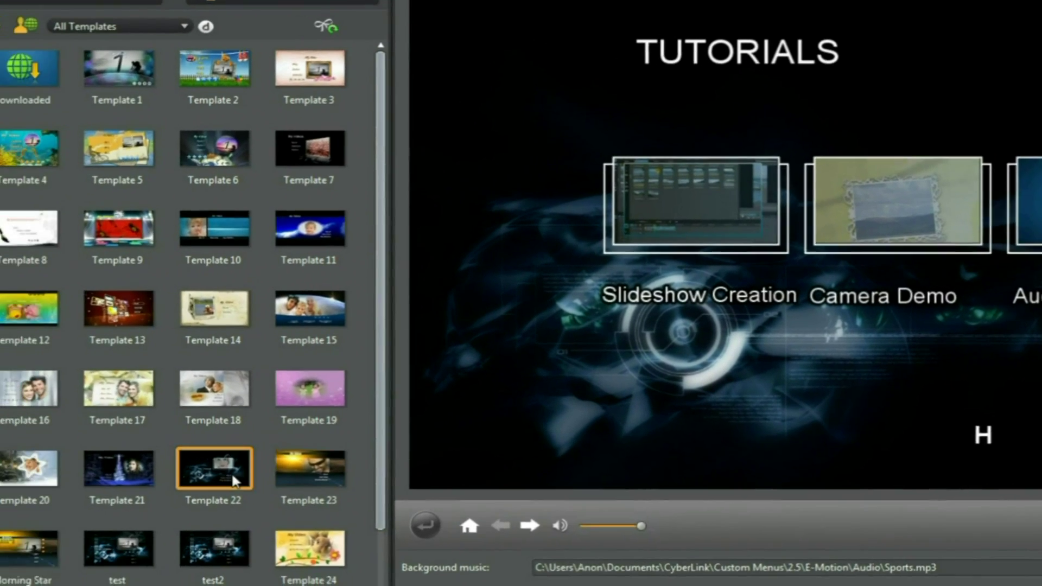
pyautogui.click(232, 478)
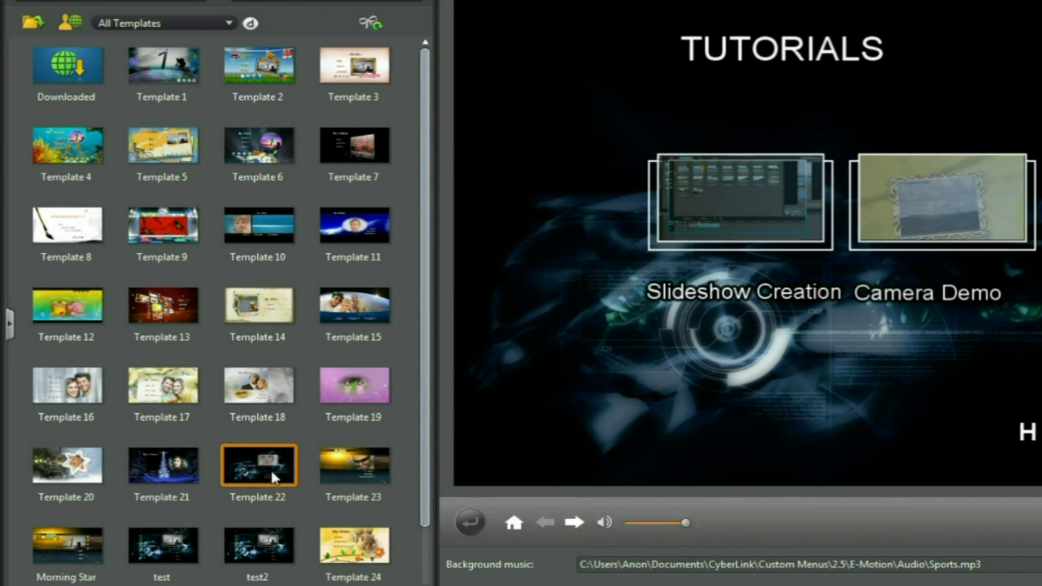
# Open Template 22 in Menu Designer using Modify
pyautogui.click(271, 478)
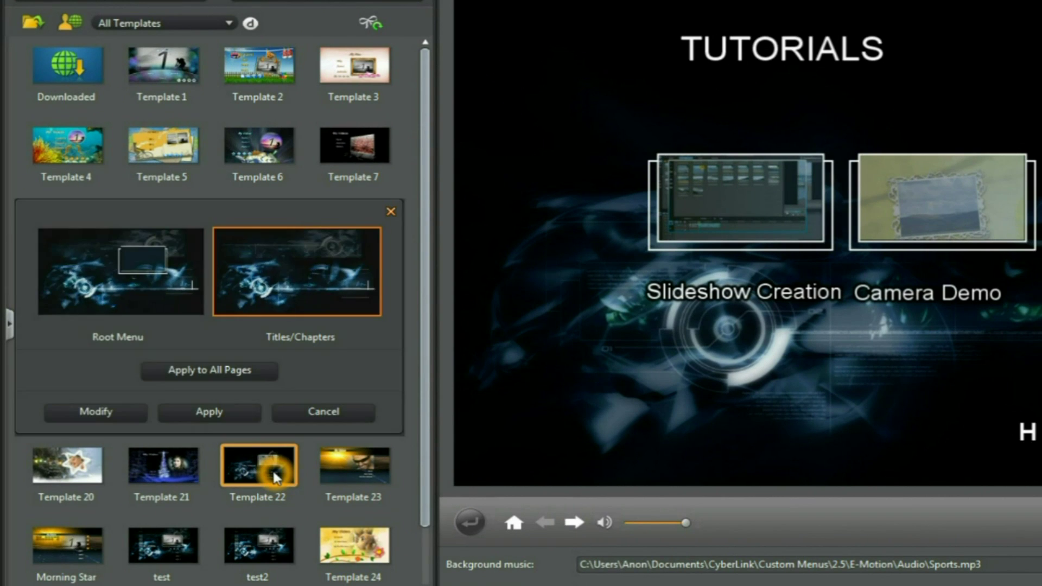
pyautogui.click(110, 415)
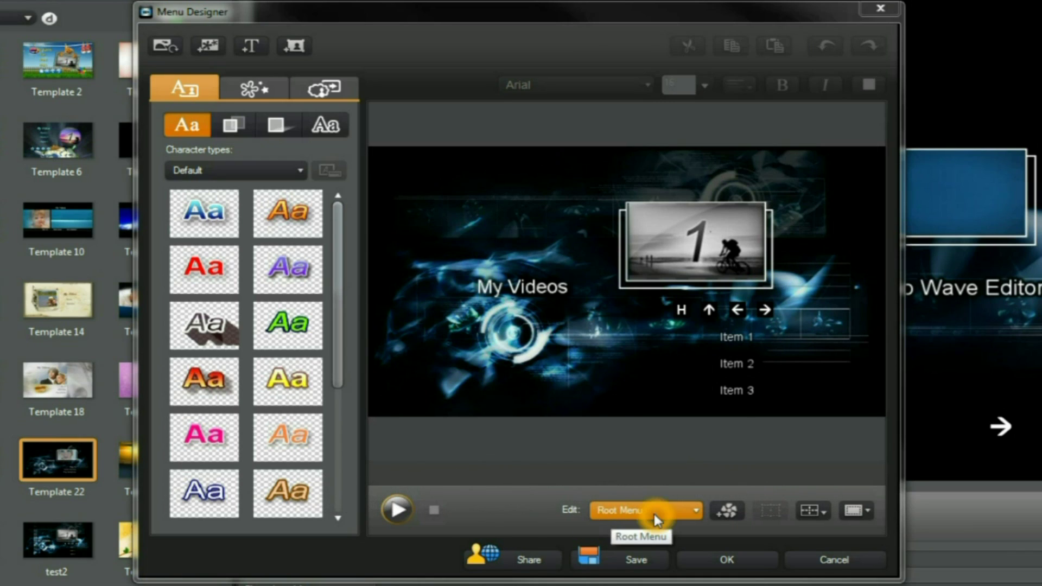
# Switch Menu Designer to the Titles/Chapters Menu page and add an Item 2 thumbnail button
pyautogui.click(697, 513)
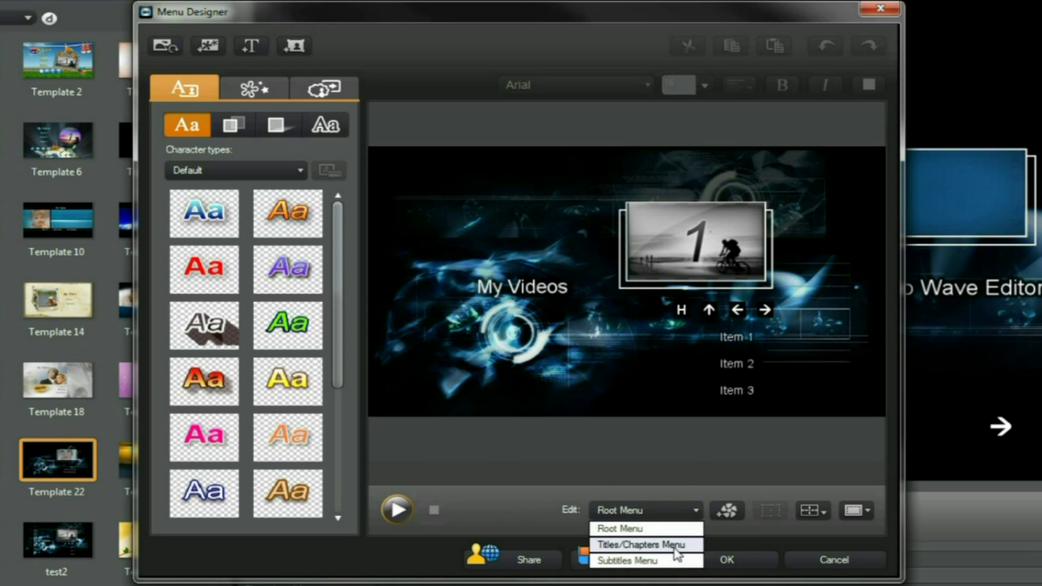
pyautogui.click(675, 546)
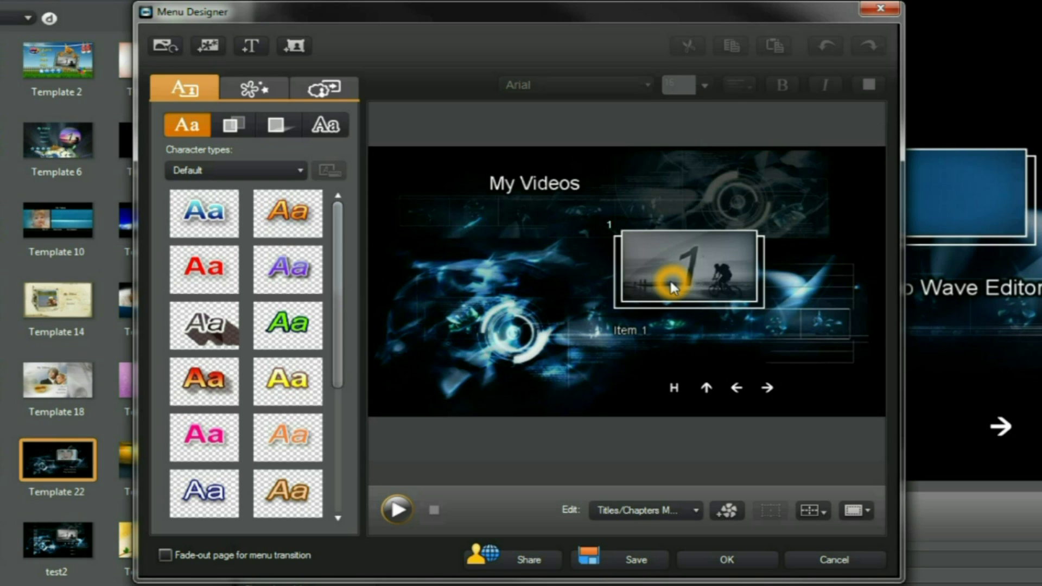
pyautogui.click(530, 295)
pyautogui.click(516, 287)
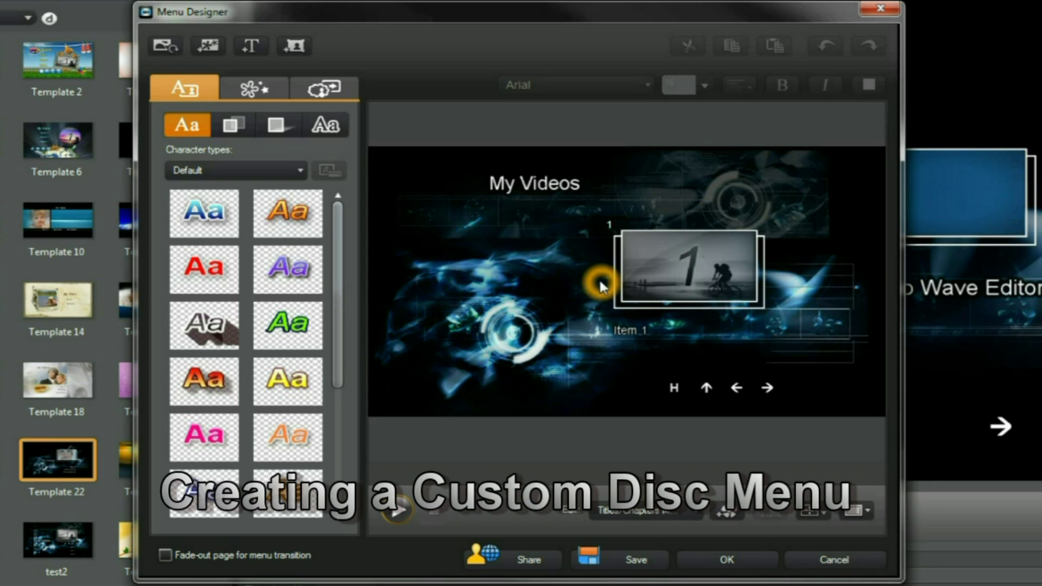
pyautogui.click(293, 46)
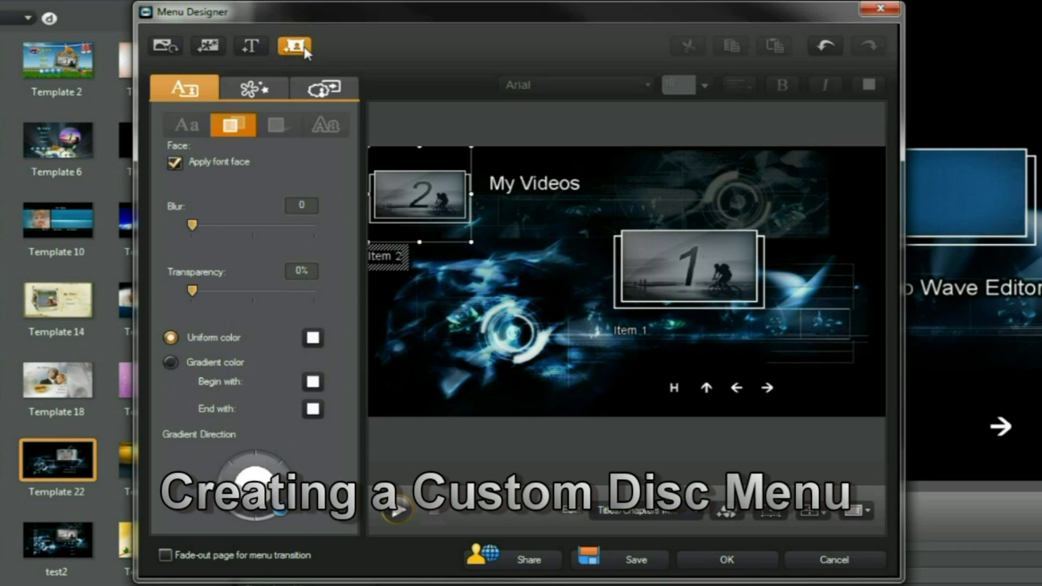
# Place Item 2 below the My Videos title and turn on grid lines
pyautogui.click(424, 210)
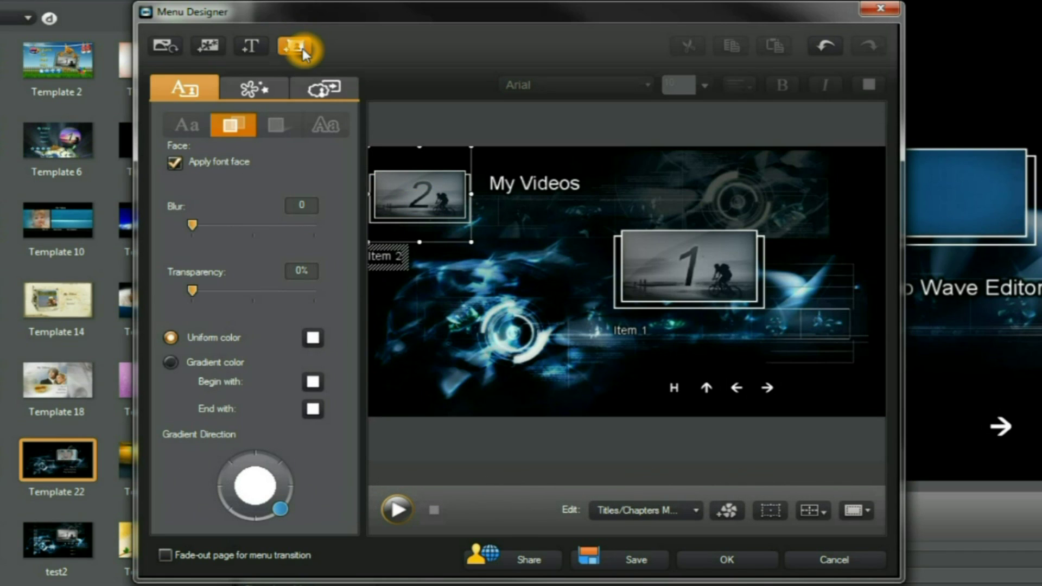
pyautogui.moveTo(441, 200); pyautogui.dragTo(495, 274)
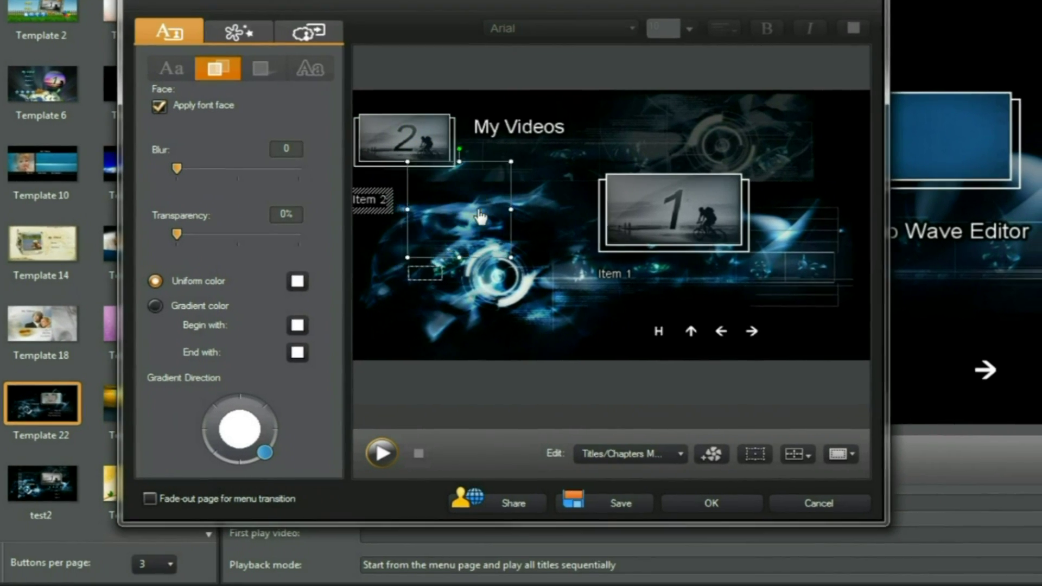
pyautogui.moveTo(481, 217); pyautogui.dragTo(497, 222)
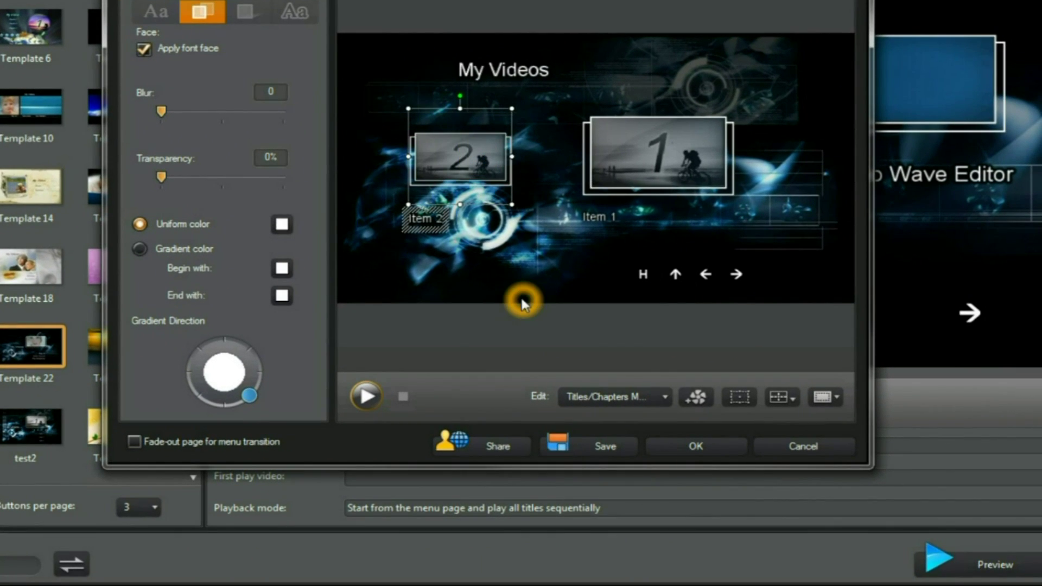
pyautogui.click(835, 398)
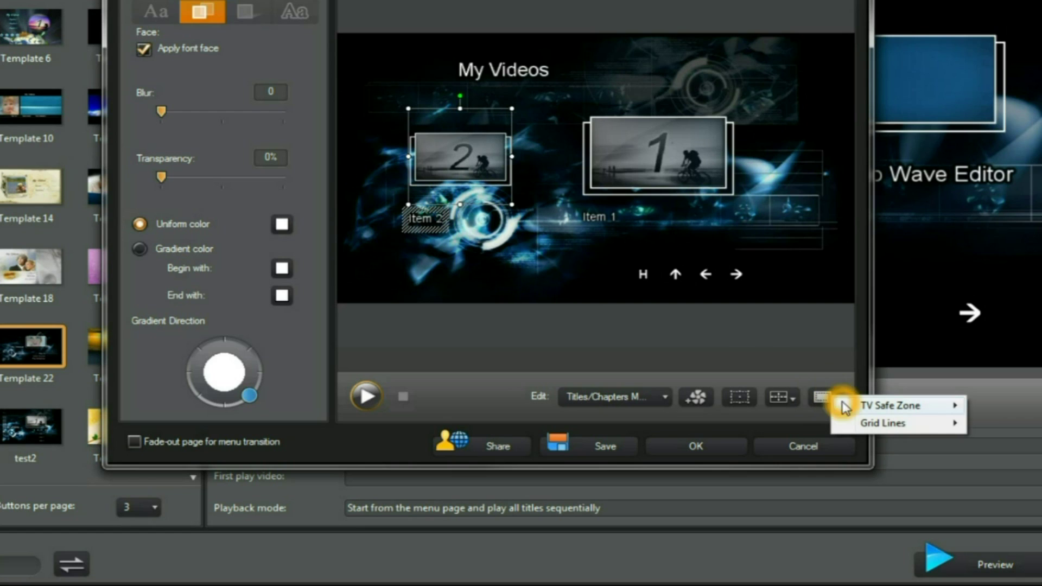
pyautogui.moveTo(890, 423)
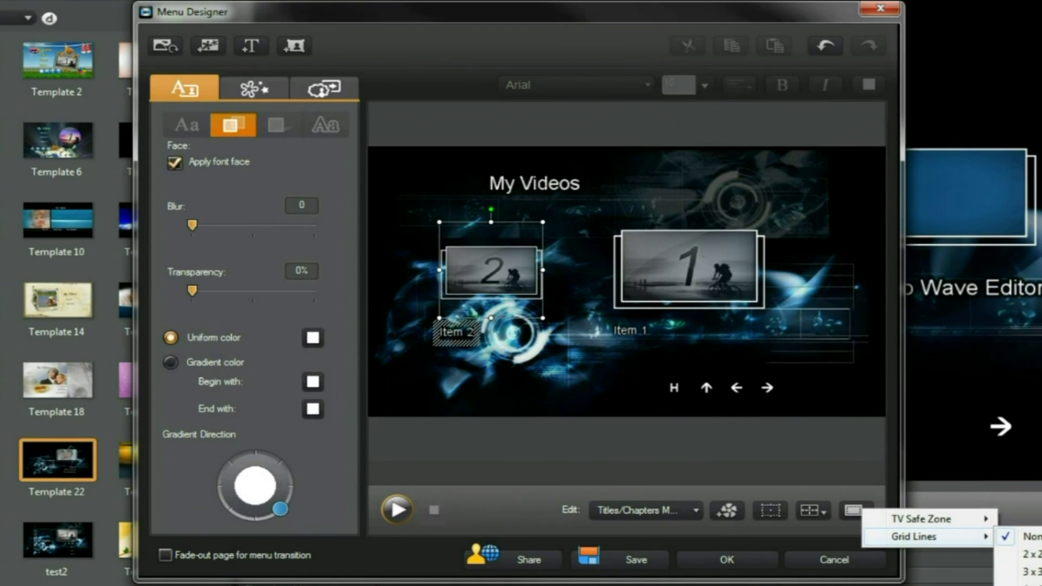
pyautogui.click(1031, 583)
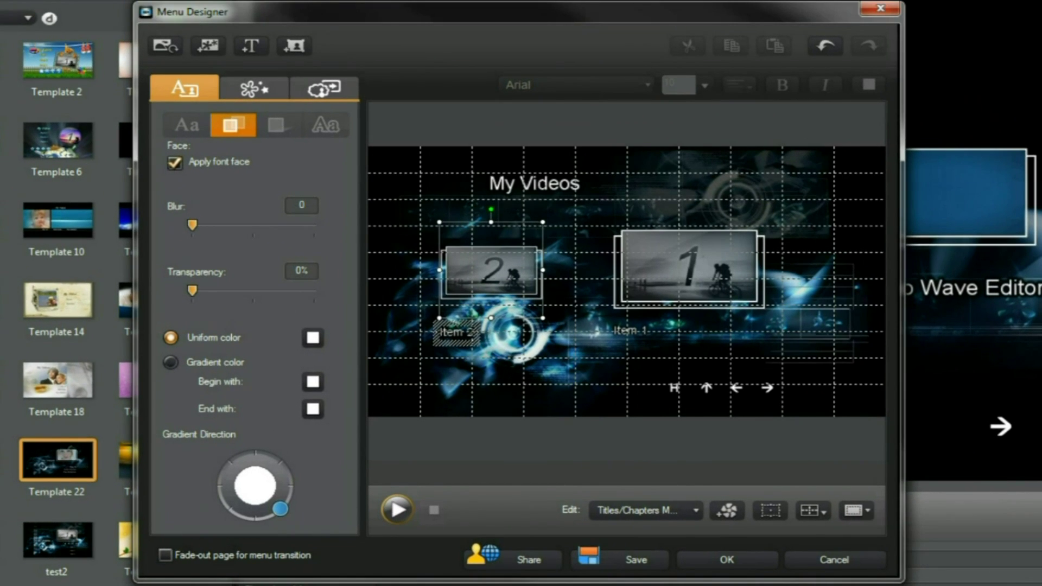
# Shrink the Item 1 button and move it left and down
pyautogui.click(667, 283)
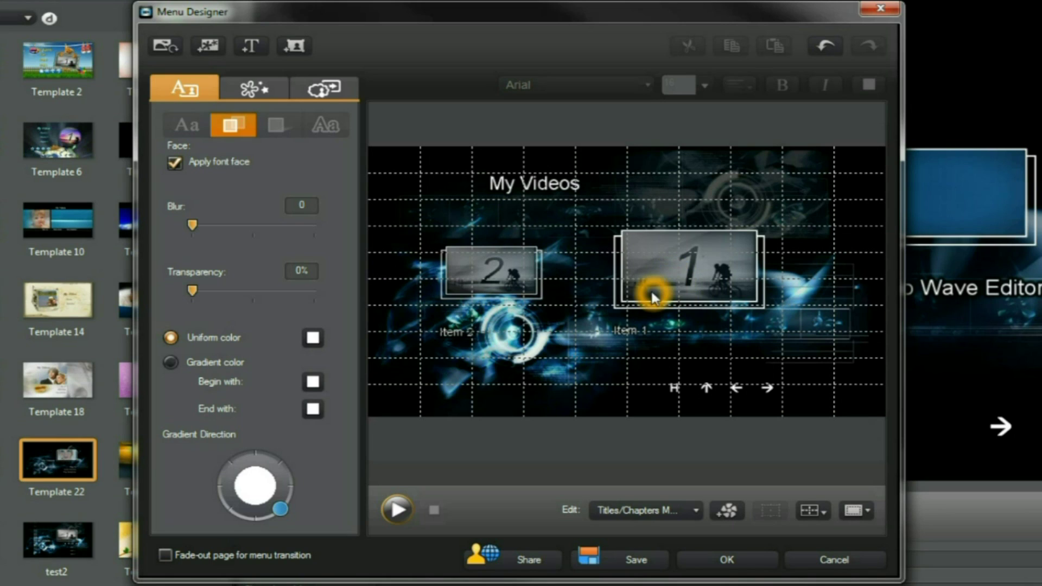
pyautogui.click(608, 337)
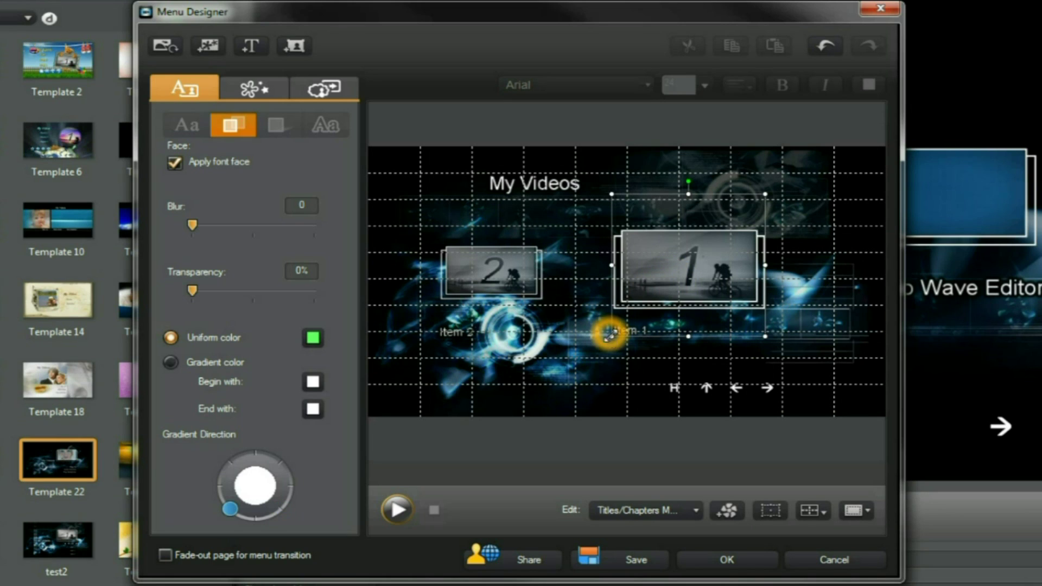
pyautogui.moveTo(608, 336); pyautogui.dragTo(648, 311)
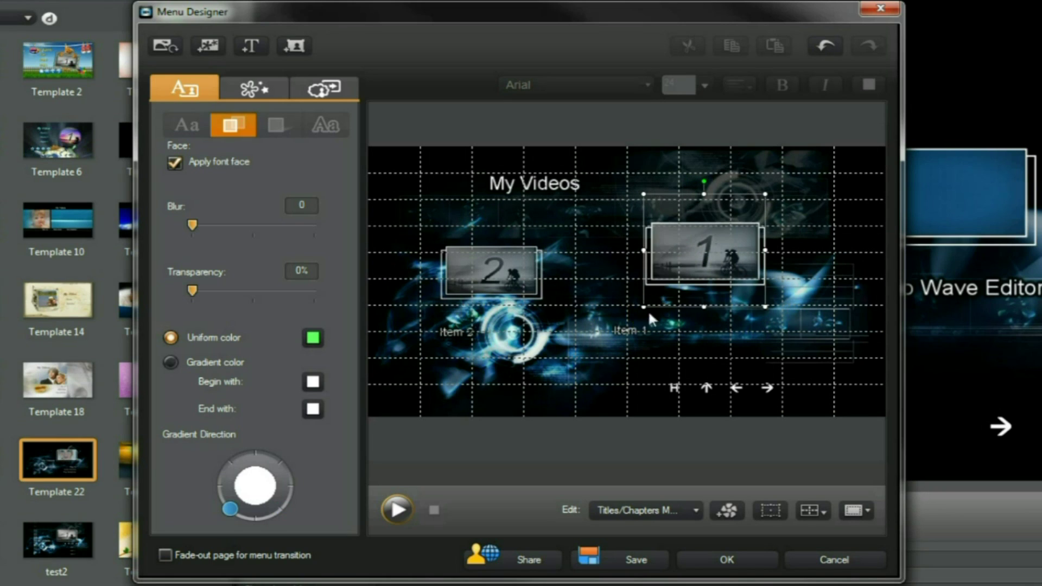
pyautogui.moveTo(700, 264); pyautogui.dragTo(627, 297)
pyautogui.click(566, 339)
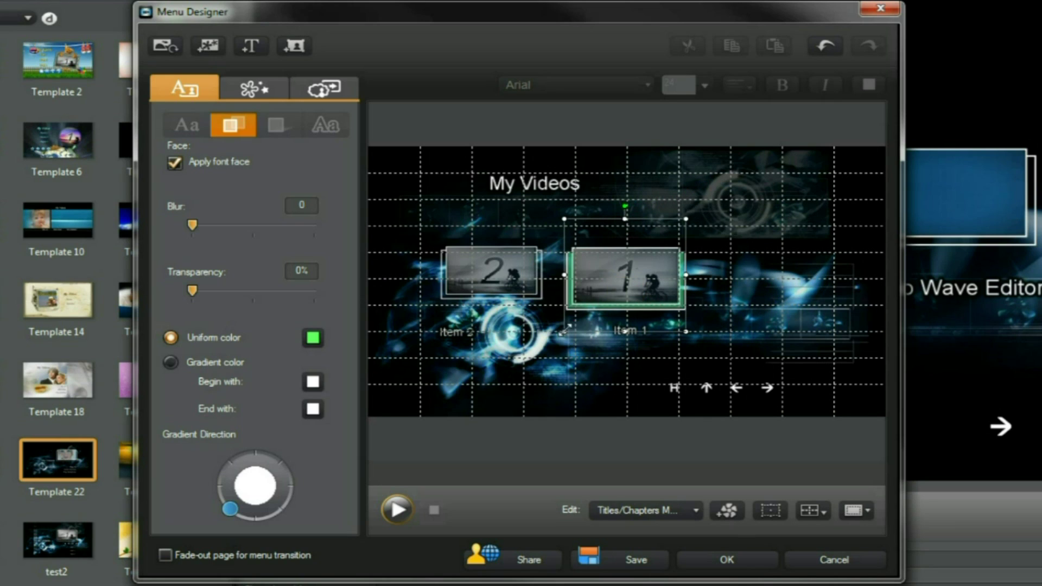
pyautogui.moveTo(566, 329); pyautogui.dragTo(584, 321)
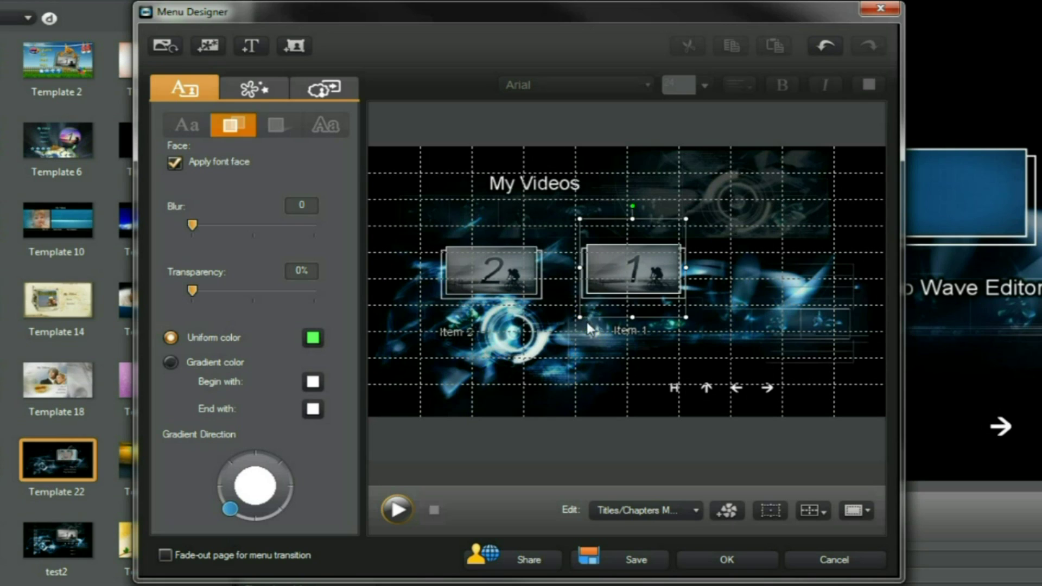
pyautogui.click(687, 221)
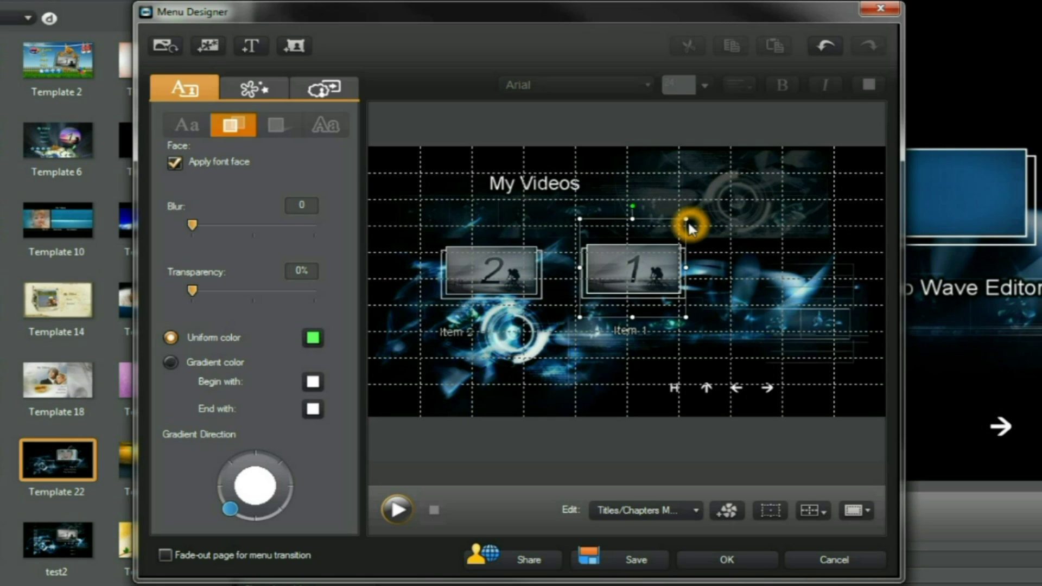
pyautogui.moveTo(689, 227); pyautogui.dragTo(682, 224)
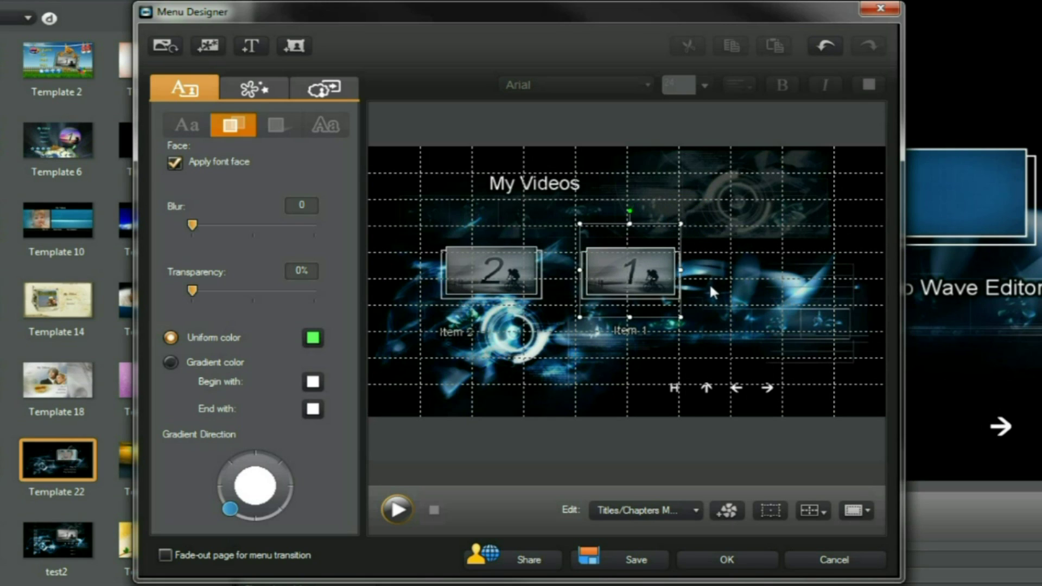
# Move Item 1's thumbnail up-right with its label beneath, then recentre the title
pyautogui.click(591, 292)
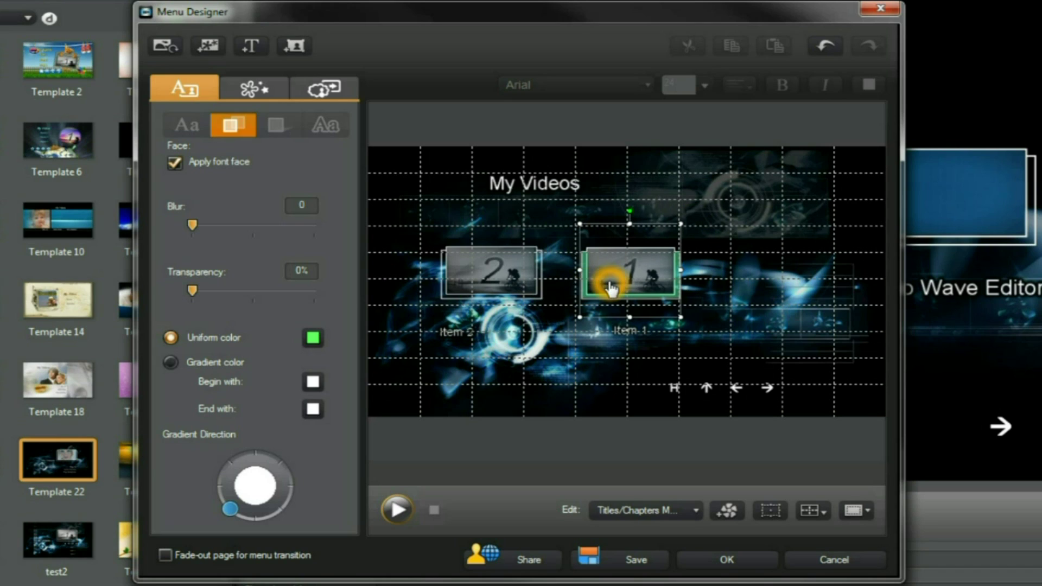
pyautogui.moveTo(610, 289); pyautogui.dragTo(710, 248)
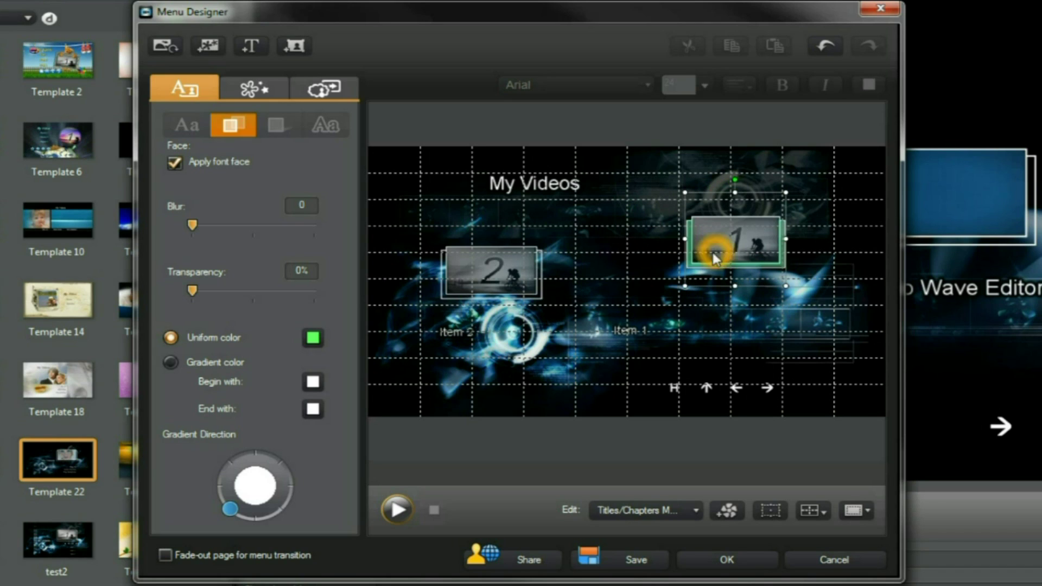
pyautogui.click(629, 331)
pyautogui.moveTo(630, 334); pyautogui.dragTo(740, 296)
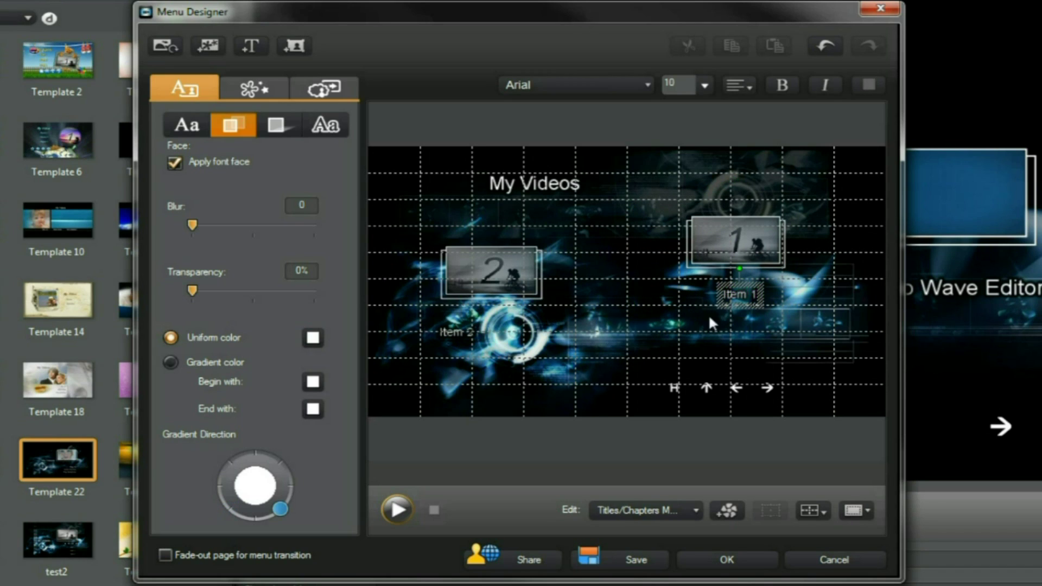
pyautogui.click(730, 245)
pyautogui.click(509, 227)
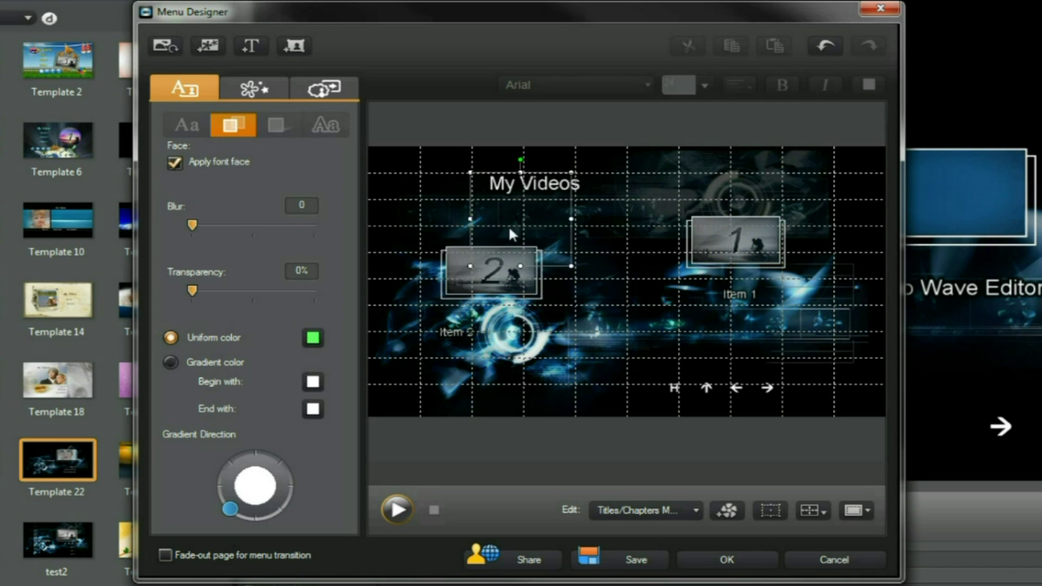
pyautogui.moveTo(510, 233); pyautogui.dragTo(616, 260)
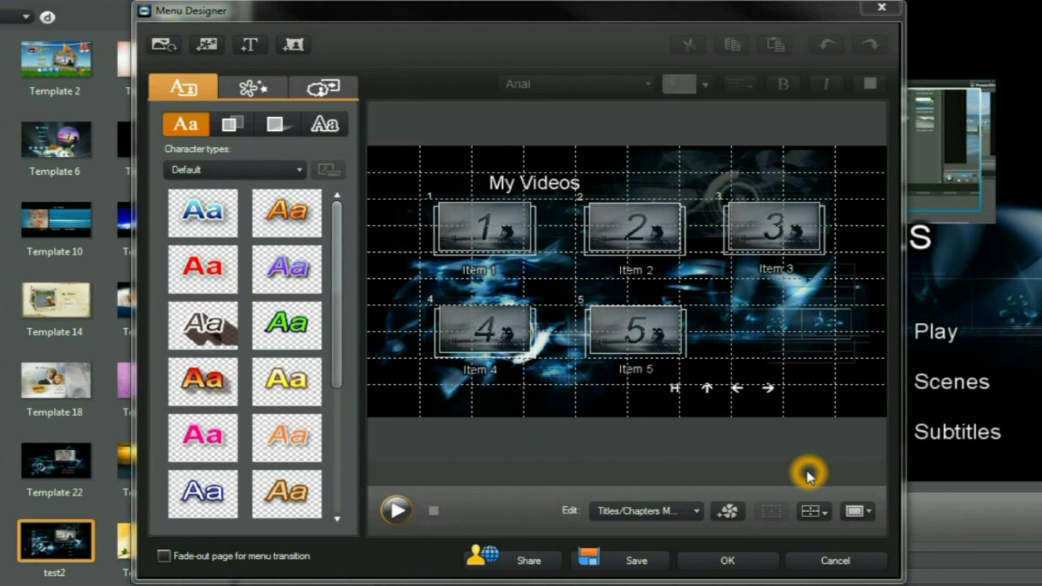
# Add an Item 6 button right of Item 5 with its label under the thumbnail
pyautogui.click(293, 44)
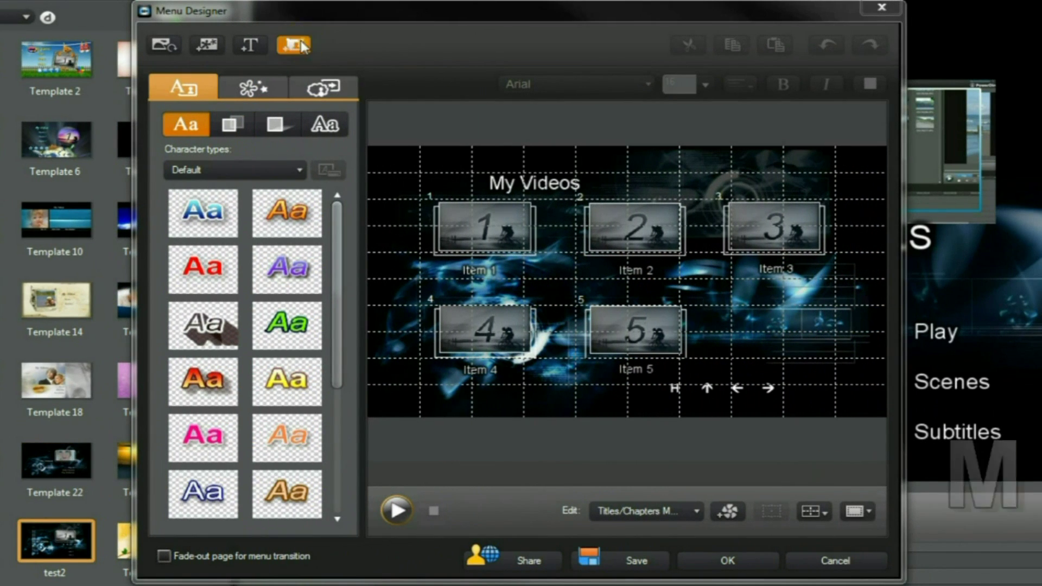
pyautogui.click(408, 191)
pyautogui.moveTo(409, 193); pyautogui.dragTo(767, 328)
pyautogui.click(741, 400)
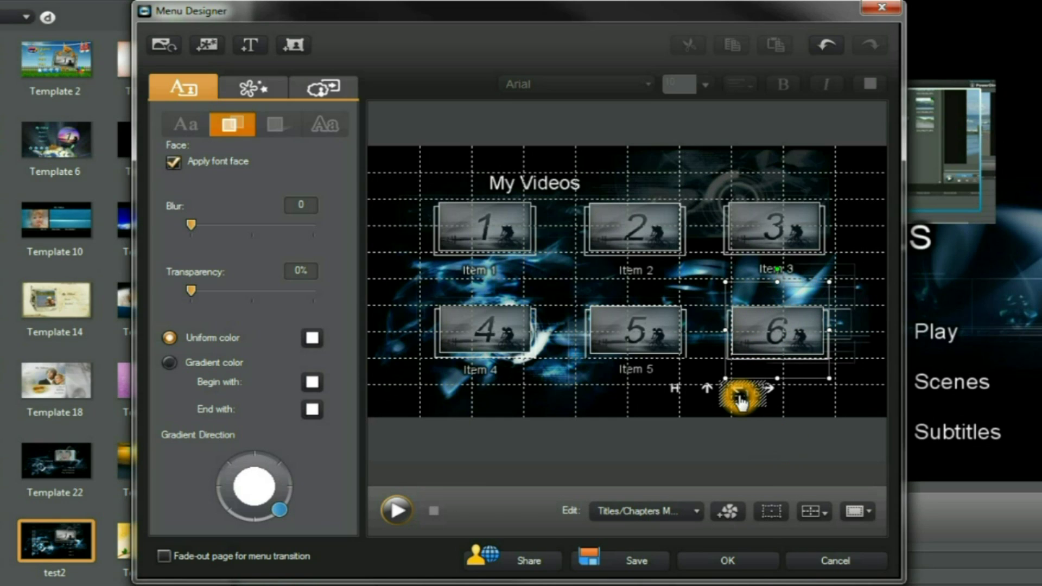
pyautogui.click(837, 395)
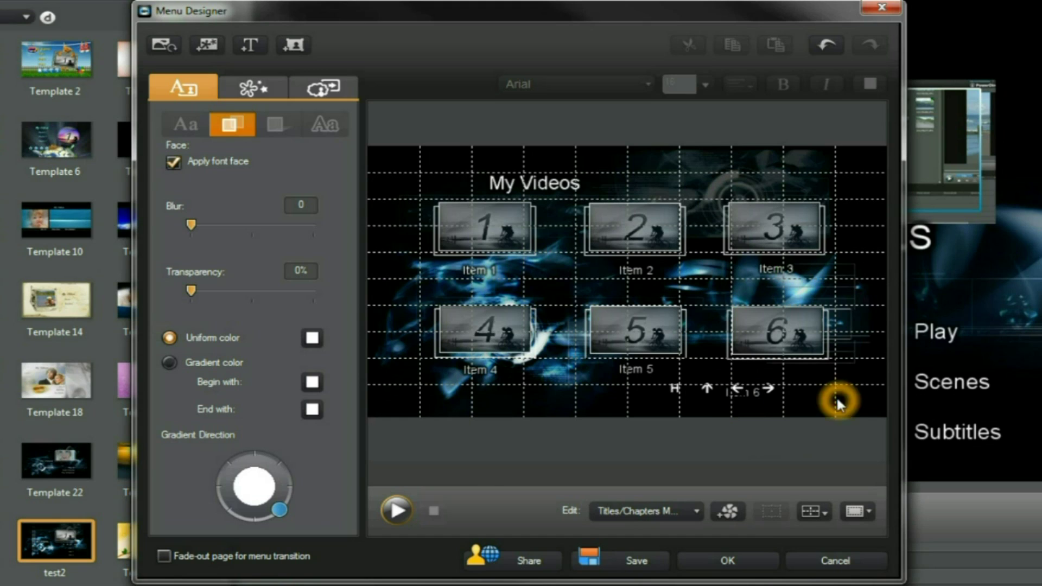
pyautogui.click(733, 401)
pyautogui.click(748, 398)
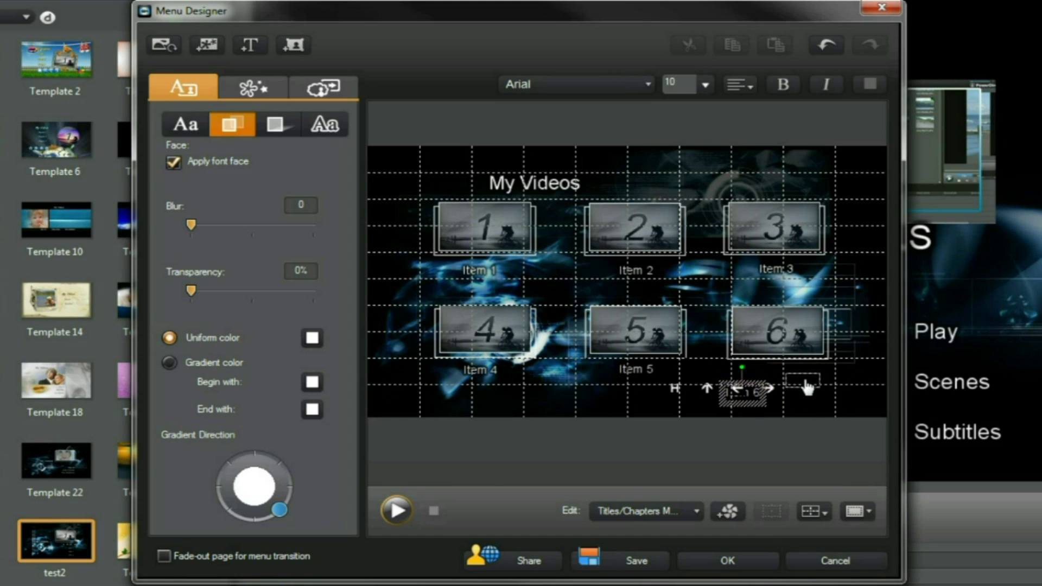
pyautogui.click(759, 373)
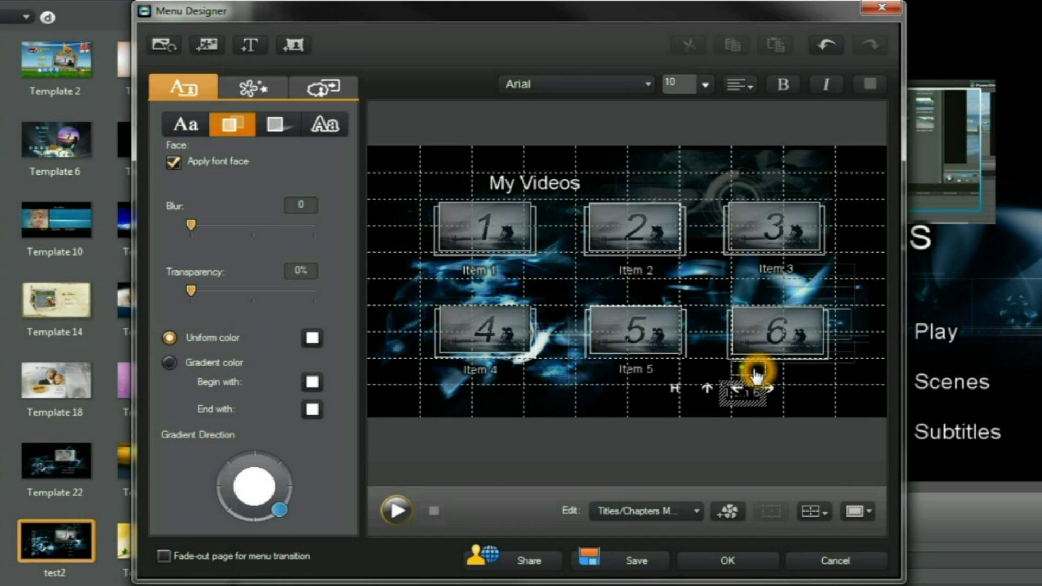
pyautogui.moveTo(758, 375); pyautogui.dragTo(762, 349)
pyautogui.click(834, 399)
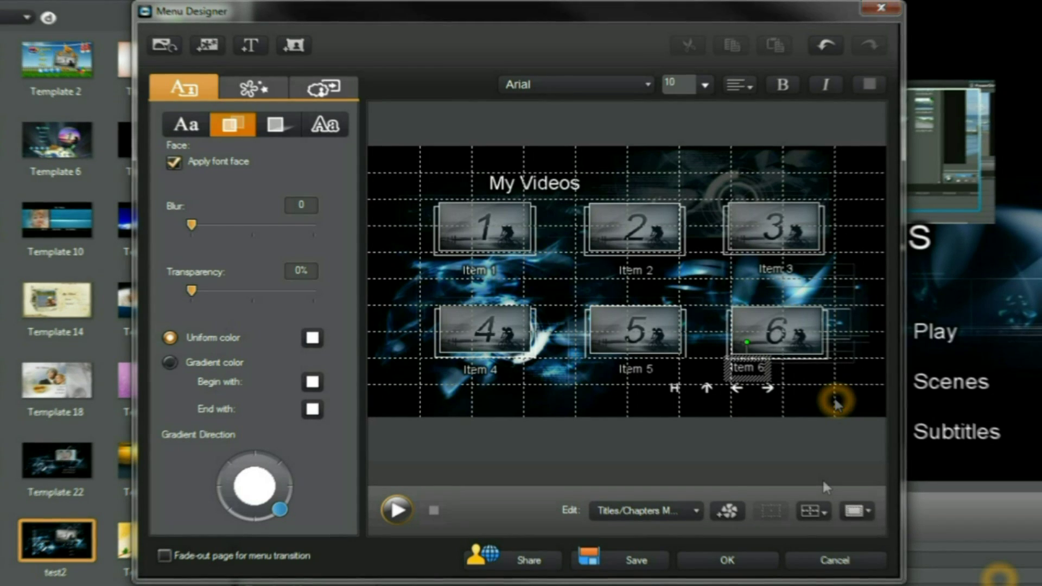
# Shift the Item 3, 2, 5 and 4 labels left under their thumbnails
pyautogui.click(451, 277)
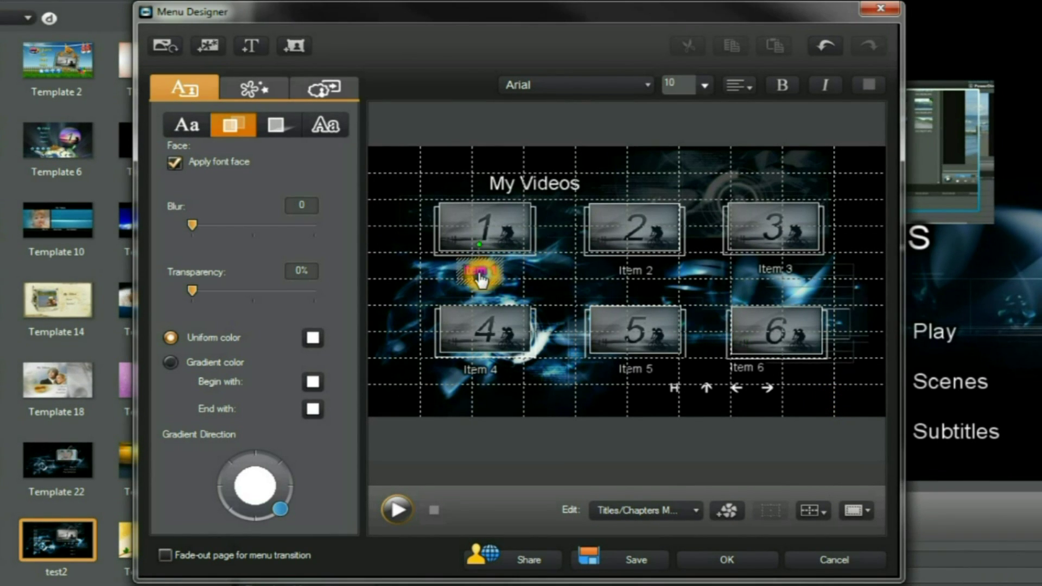
pyautogui.moveTo(776, 270); pyautogui.dragTo(737, 269)
pyautogui.moveTo(636, 271); pyautogui.dragTo(612, 268)
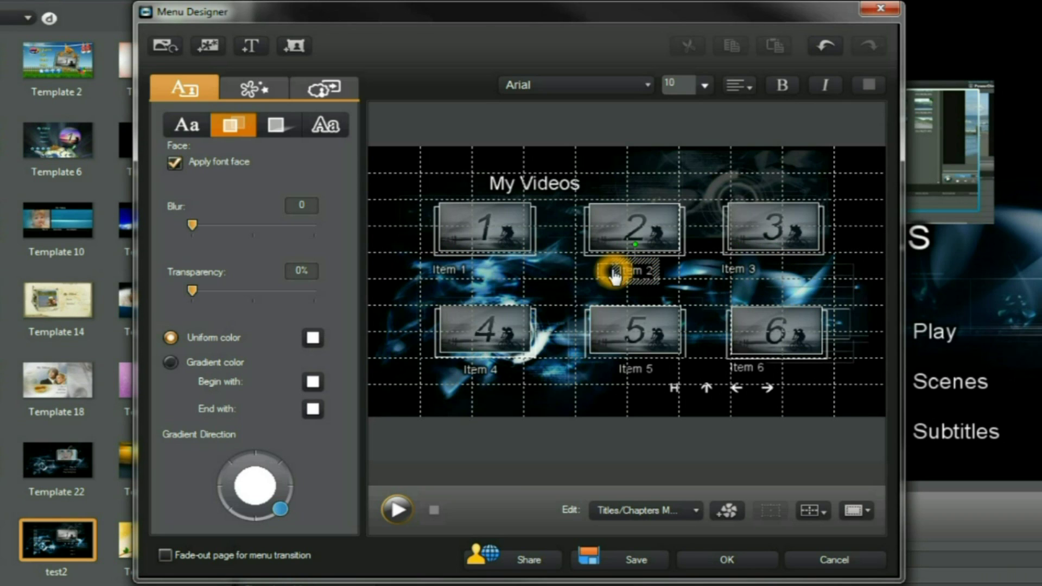
pyautogui.click(621, 372)
pyautogui.moveTo(619, 375); pyautogui.dragTo(597, 375)
pyautogui.click(484, 372)
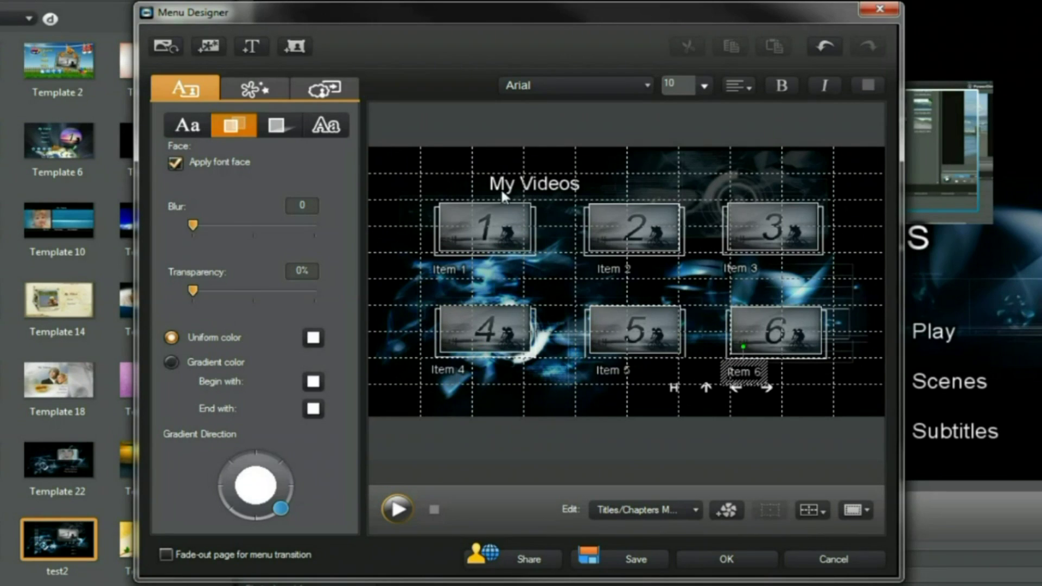
pyautogui.click(598, 194)
pyautogui.click(584, 348)
# Save the menu as custom template 'PD9Tutorials001' using a later thumbnail frame
pyautogui.click(634, 565)
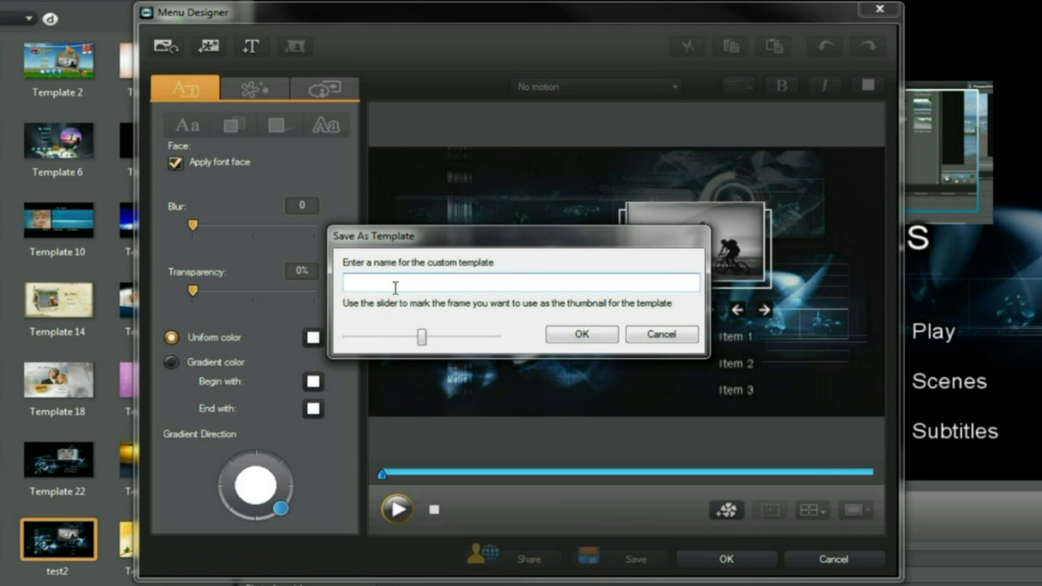
pyautogui.click(422, 338)
pyautogui.moveTo(423, 337); pyautogui.dragTo(460, 338)
pyautogui.click(385, 281)
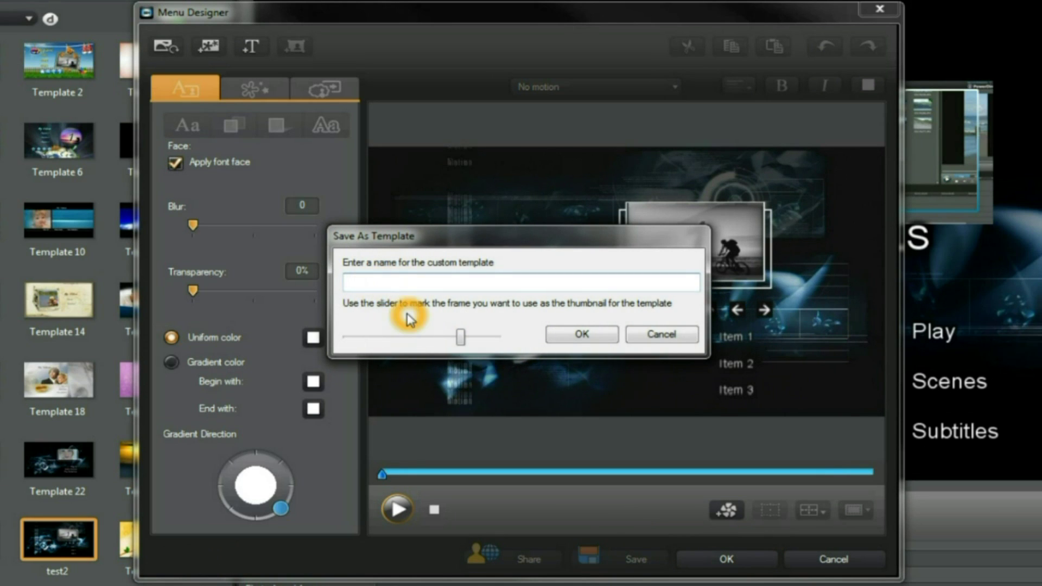
pyautogui.write('Tutorials001')
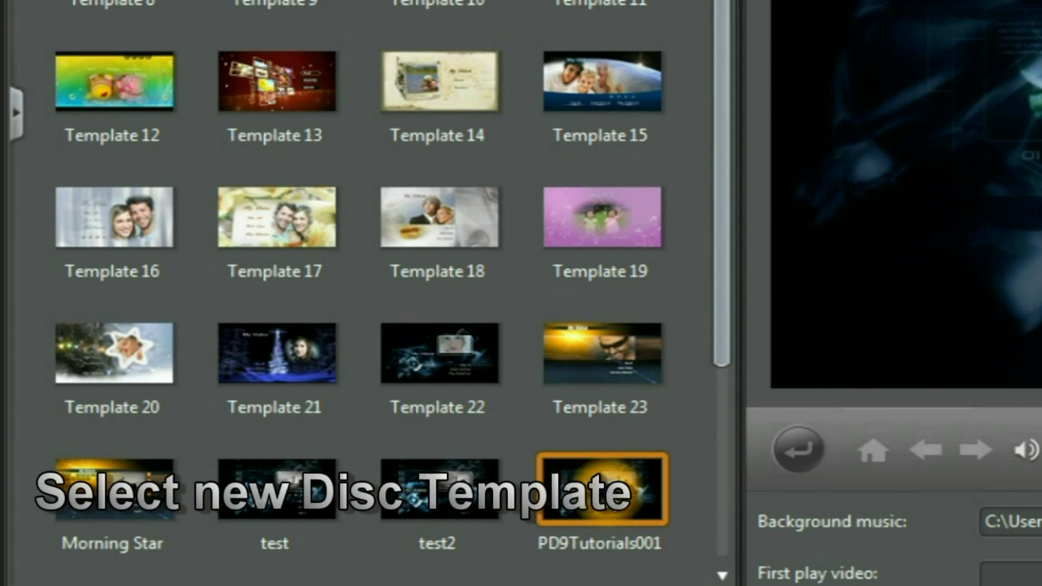
# Apply PD9Tutorials001 to all pages, preview the Scenes page, then return to the root menu
pyautogui.click(633, 486)
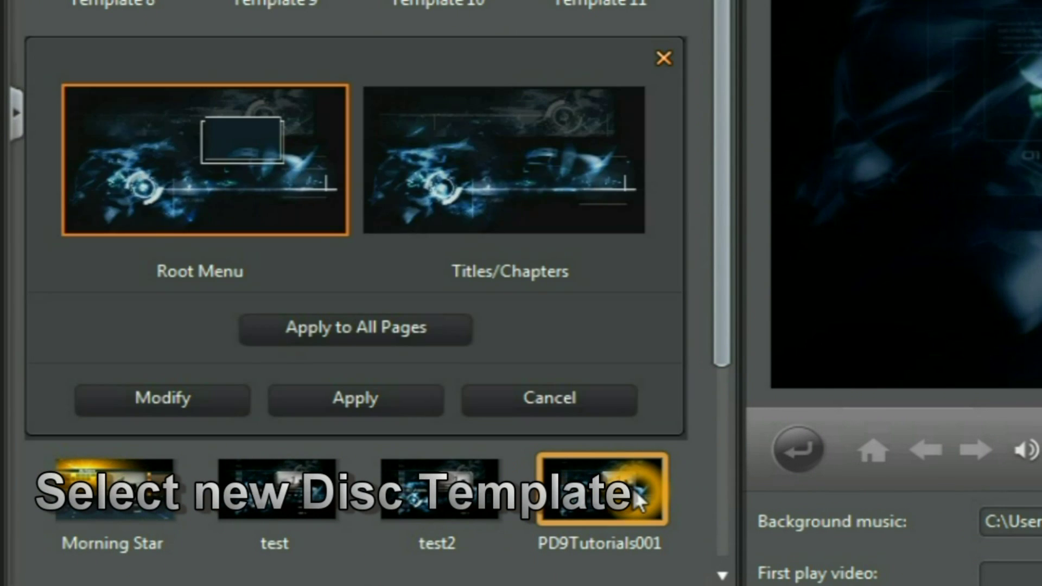
pyautogui.click(321, 327)
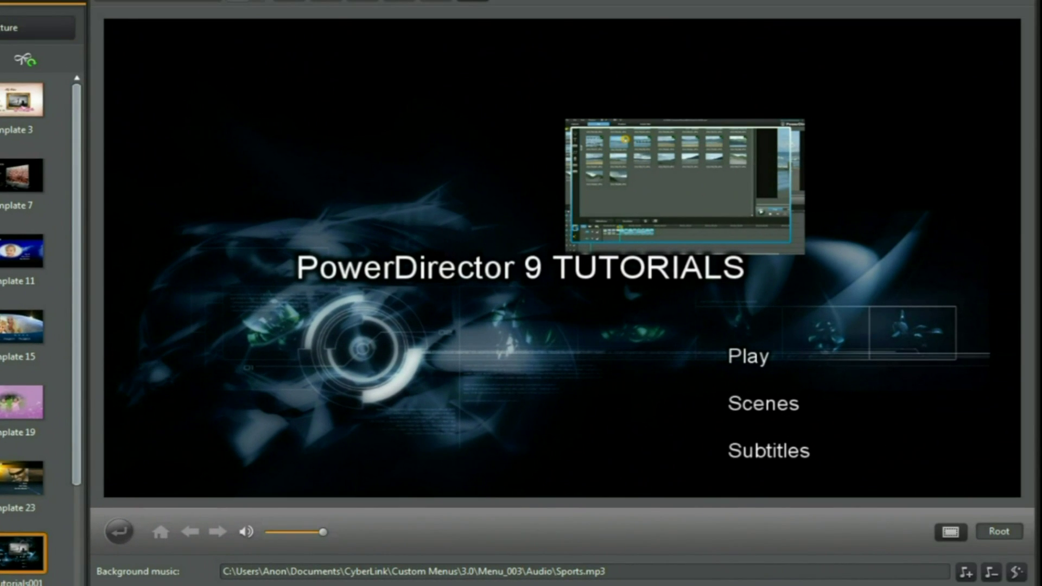
pyautogui.click(745, 406)
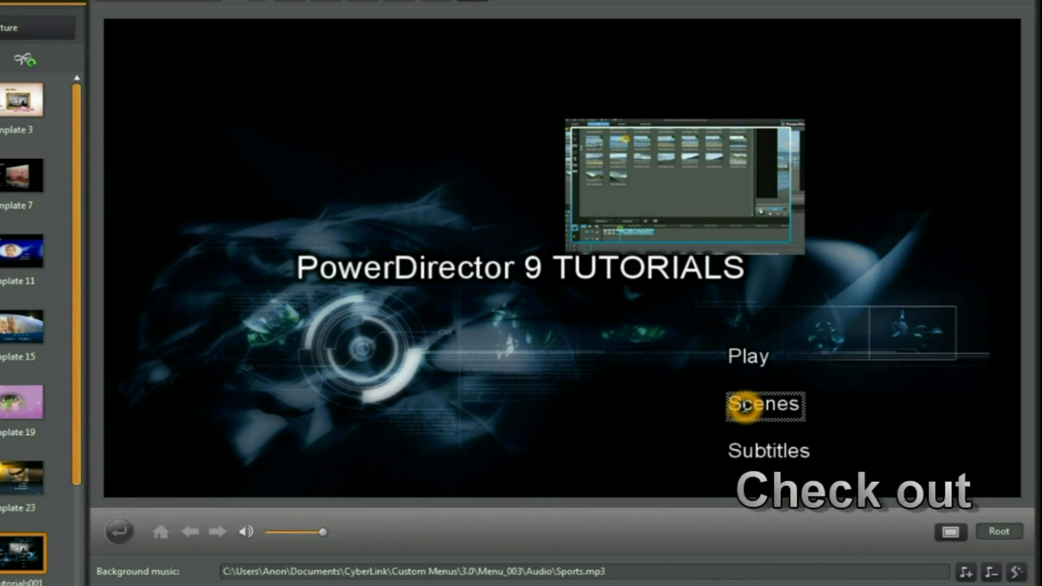
pyautogui.click(125, 534)
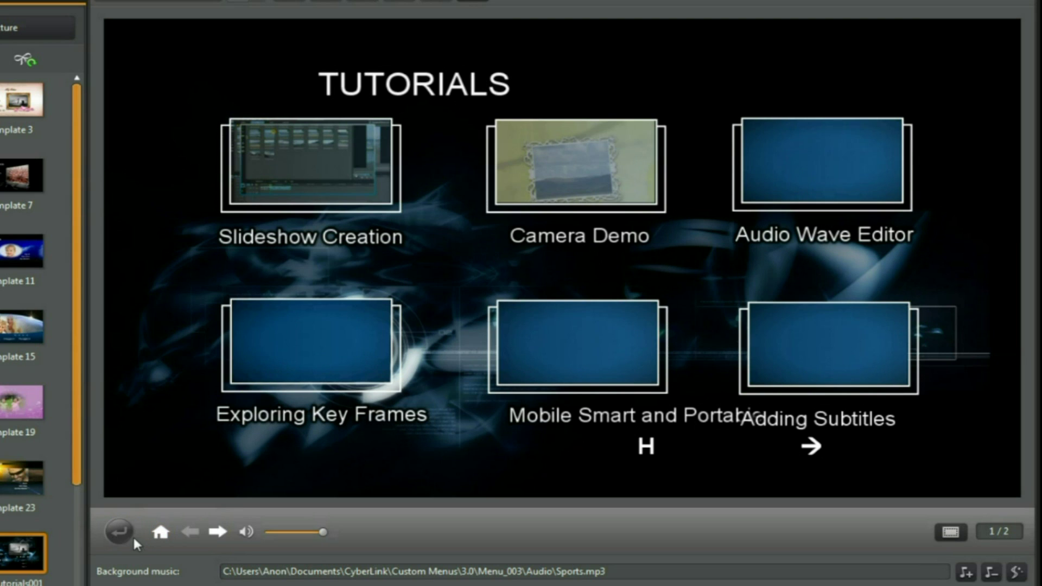
pyautogui.click(162, 534)
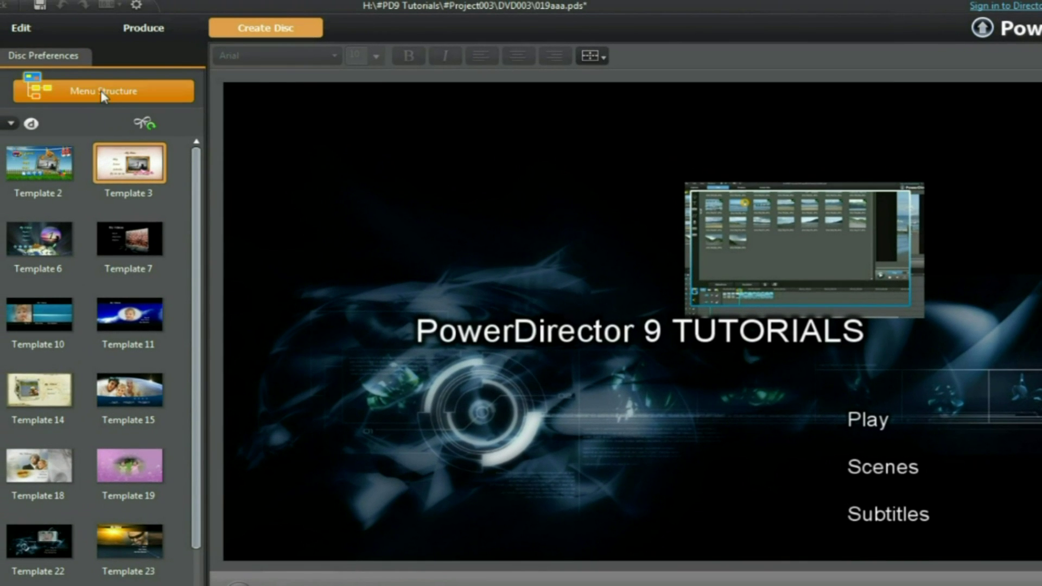
# Show the menu structure tree and scroll down to the My Videos page
pyautogui.click(103, 96)
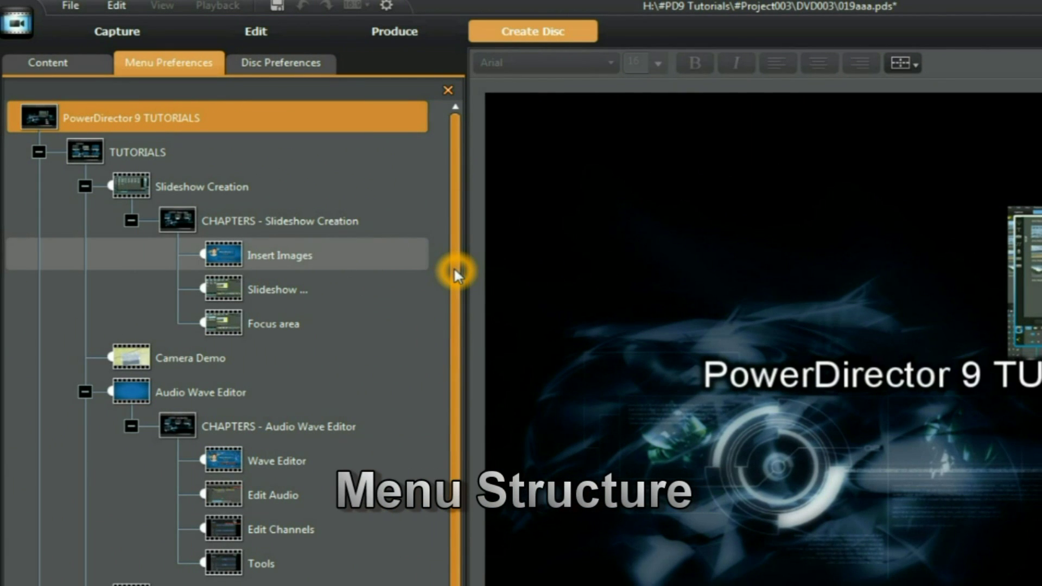
pyautogui.moveTo(454, 267); pyautogui.dragTo(444, 340)
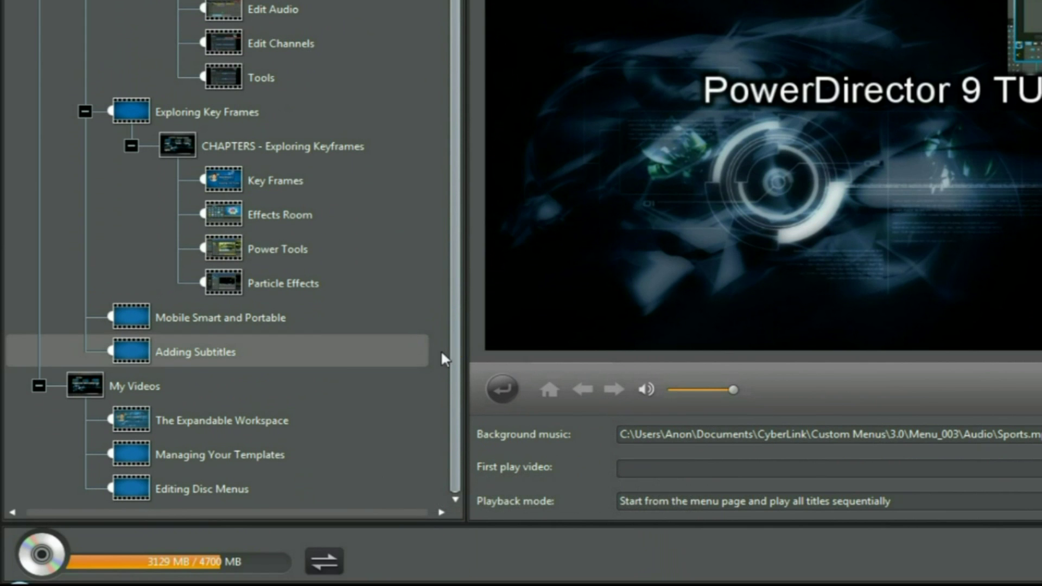
# Replace the My Videos page title text with 'TUTORIALS - page 2'
pyautogui.click(129, 386)
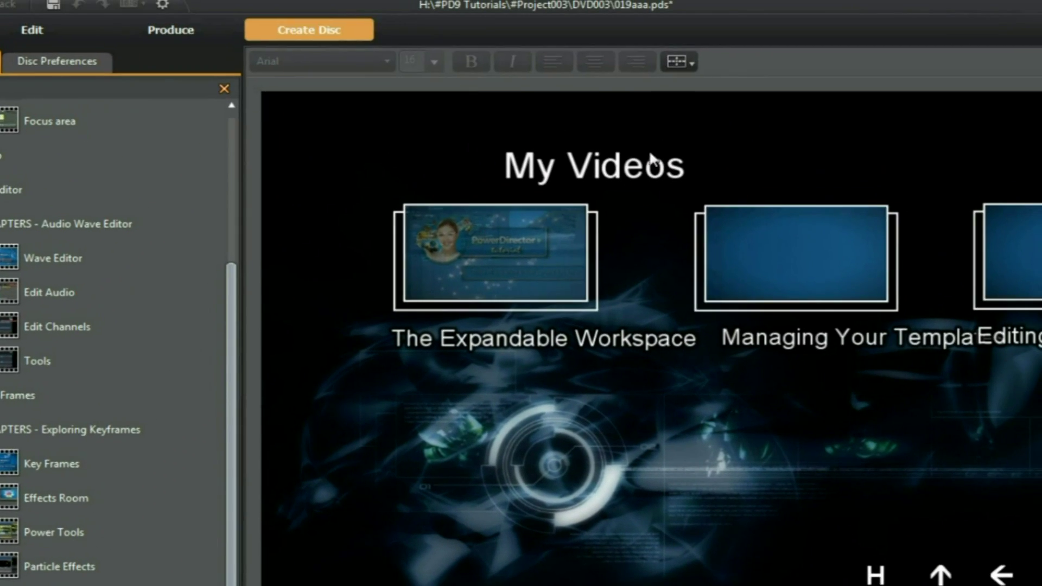
pyautogui.click(565, 168)
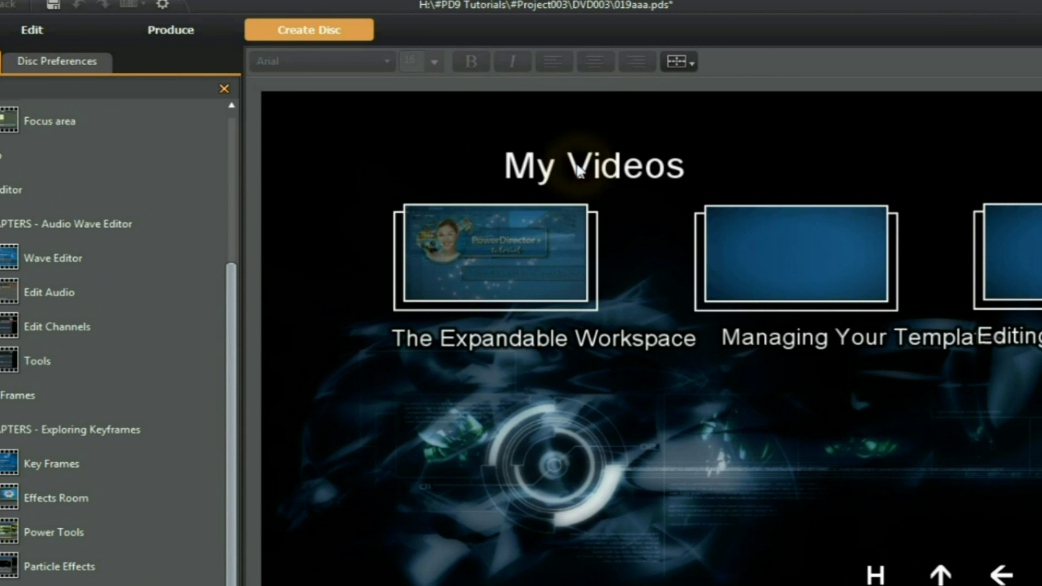
pyautogui.click(642, 214)
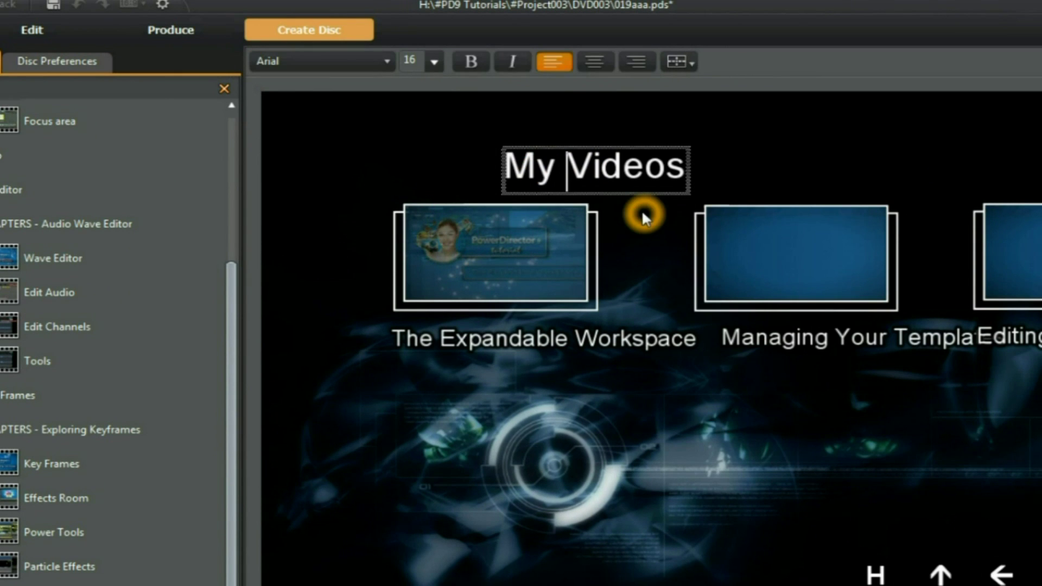
pyautogui.press('BackSpace')
pyautogui.press('BackSpace')
pyautogui.press('BackSpace')
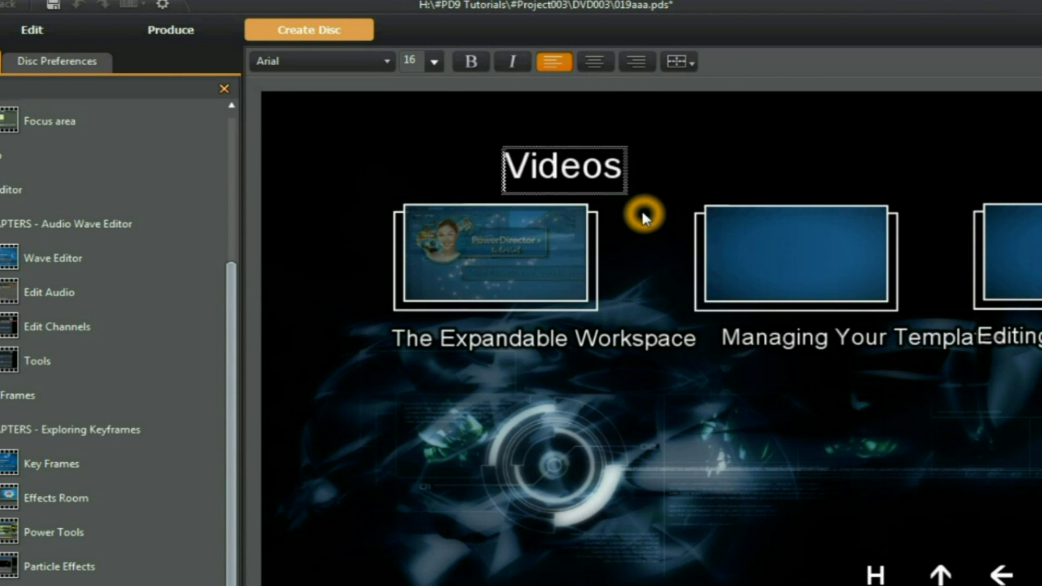
pyautogui.write('TUTO')
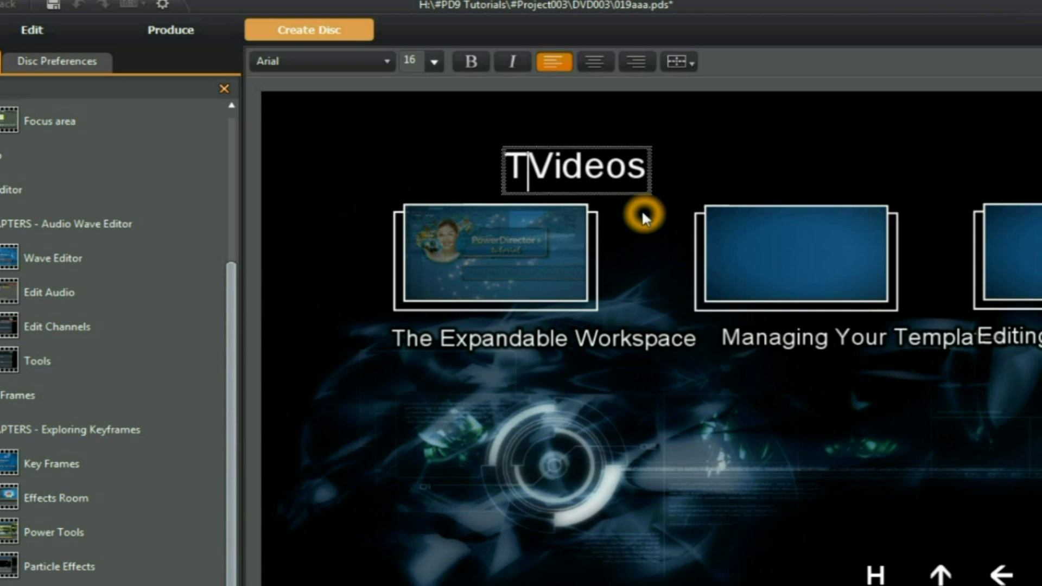
pyautogui.write('RIALS')
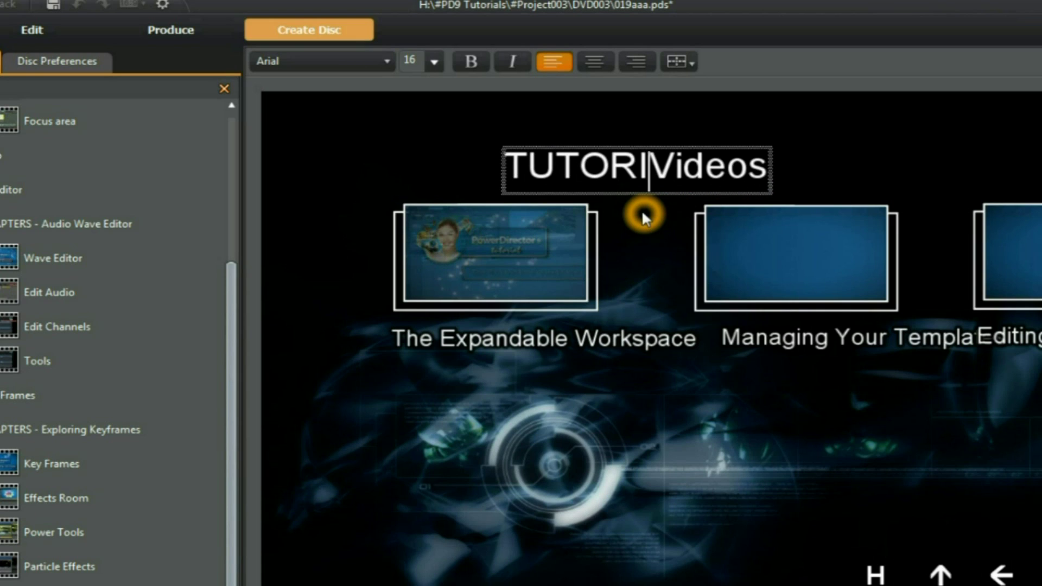
pyautogui.write(' - pa')
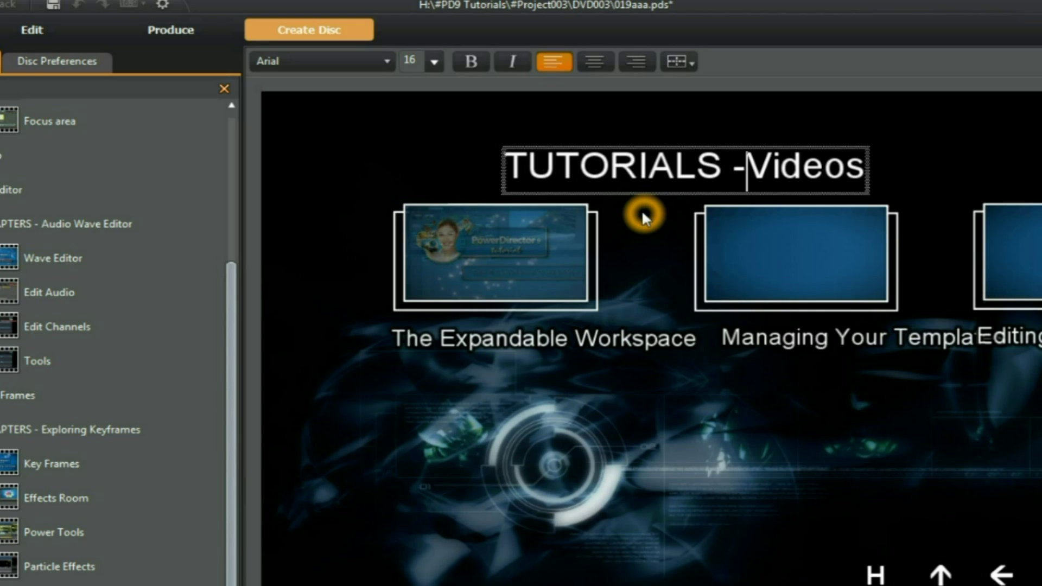
pyautogui.write('ge ')
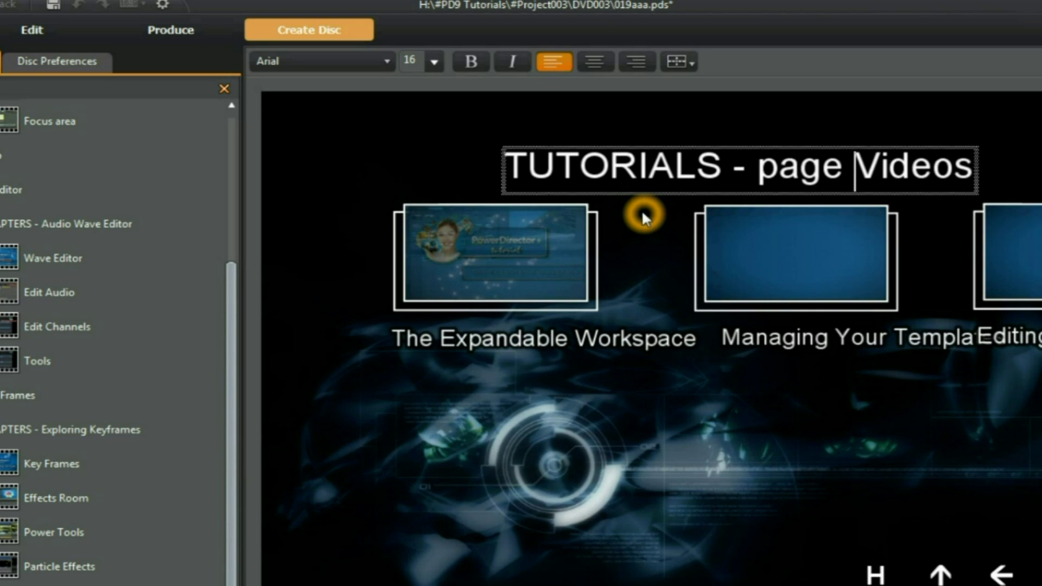
pyautogui.write('2')
pyautogui.press('Delete')
pyautogui.press('Delete')
pyautogui.press('Delete')
pyautogui.press('Delete')
pyautogui.press('Delete')
pyautogui.press('Delete')
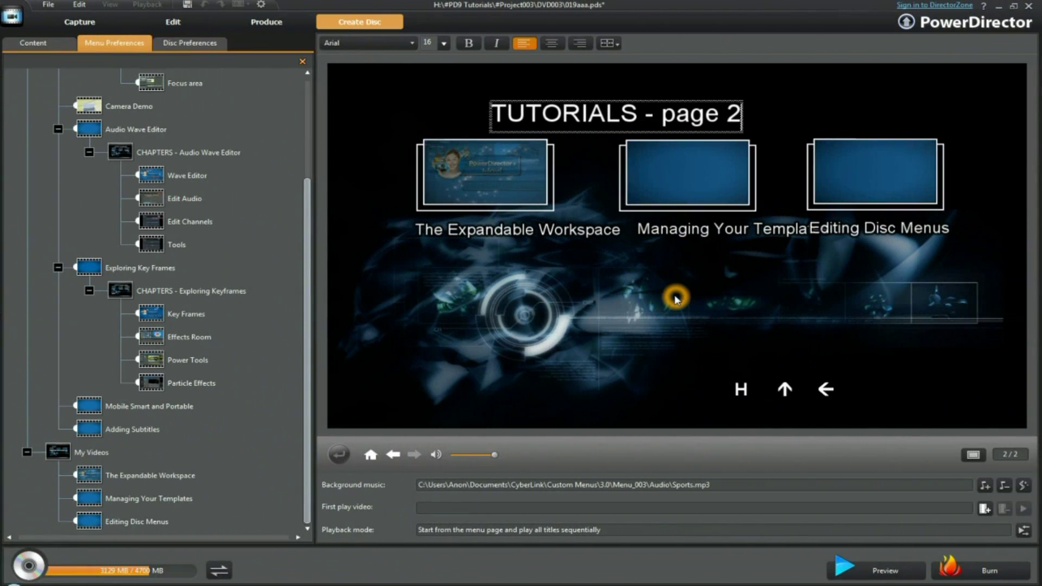
# Browse the Key Frames and Audio Wave Editor pages in the tree, landing on CHAPTERS - Exploring Keyframes
pyautogui.click(84, 459)
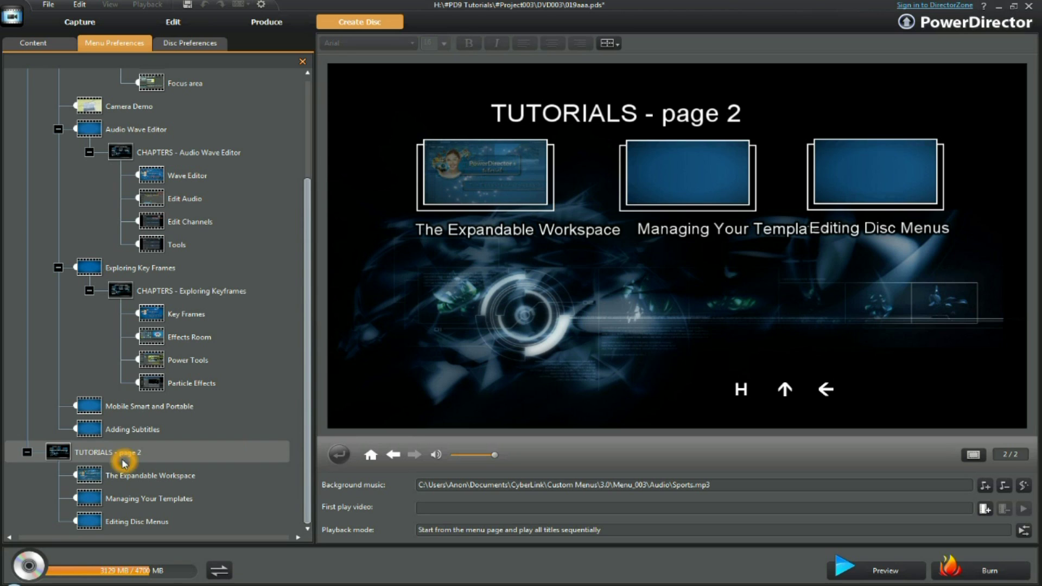
pyautogui.scroll(1, 306, 288)
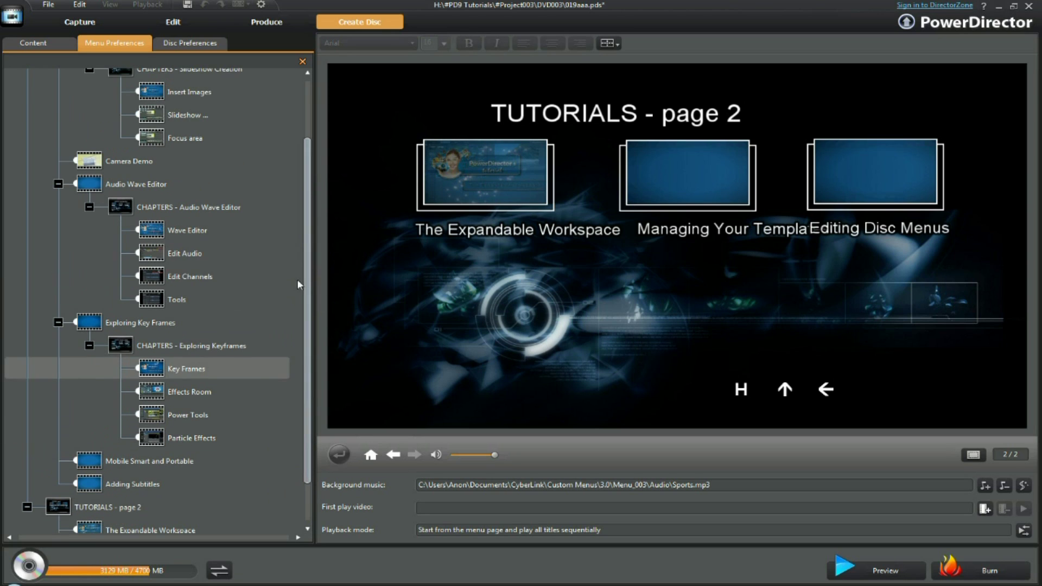
pyautogui.click(202, 374)
pyautogui.click(199, 373)
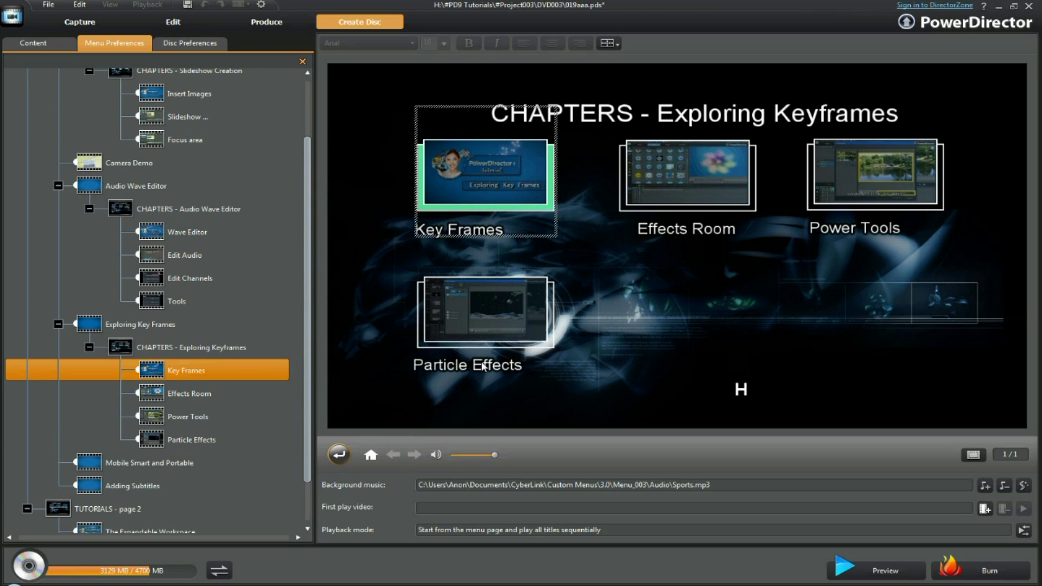
pyautogui.click(171, 303)
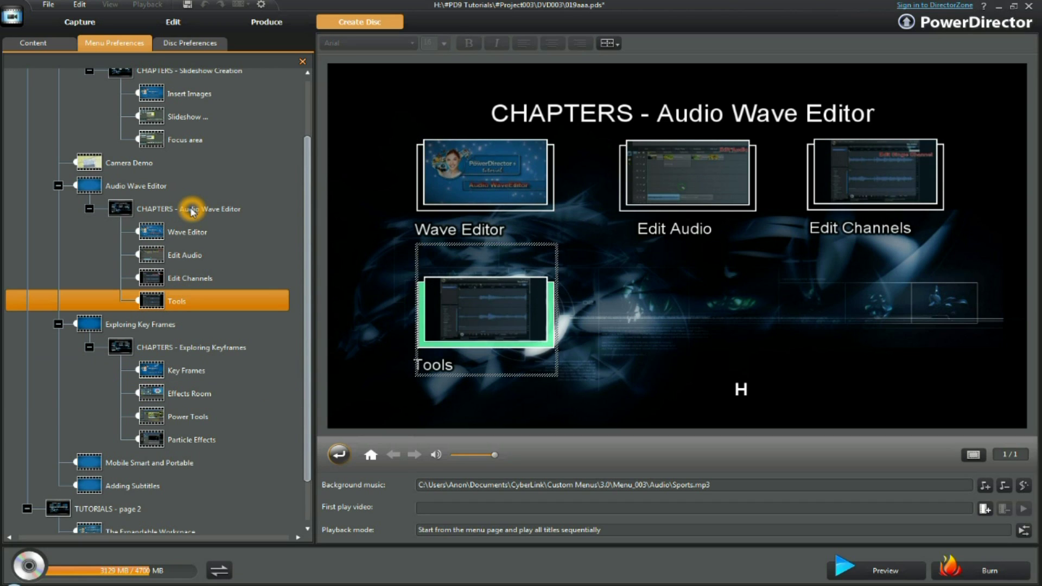
pyautogui.click(147, 211)
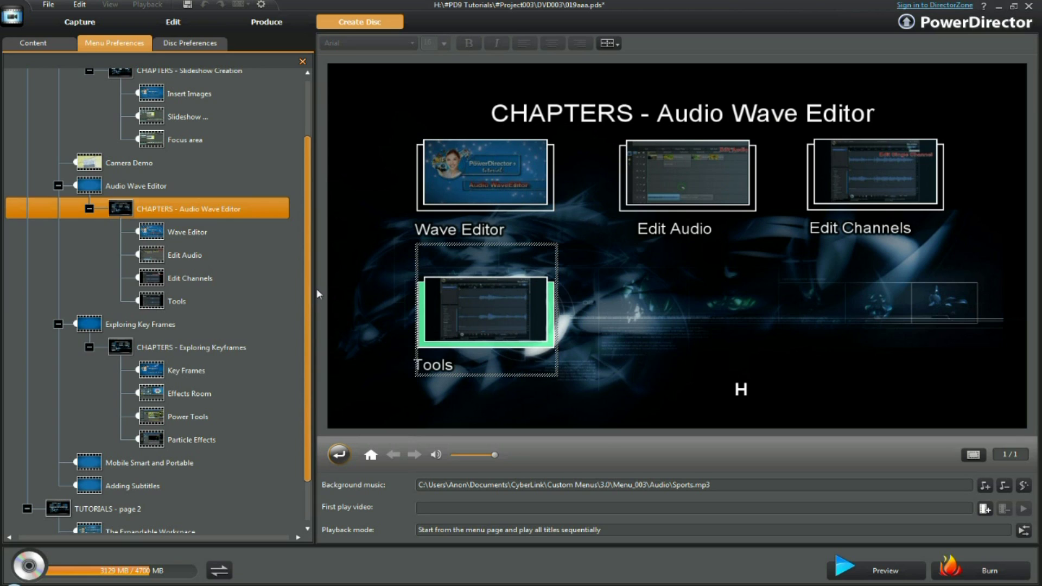
pyautogui.click(187, 210)
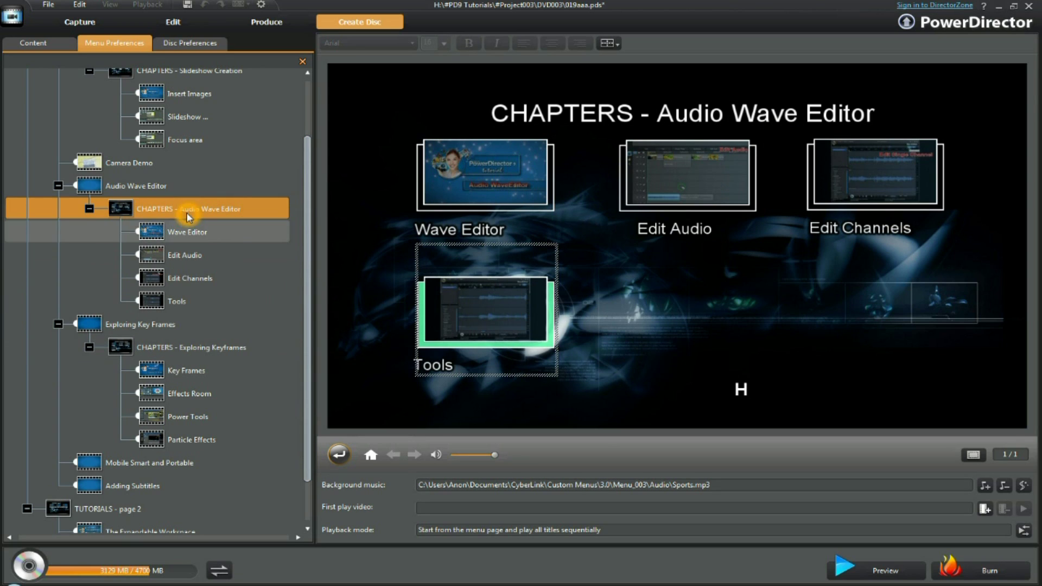
pyautogui.click(147, 347)
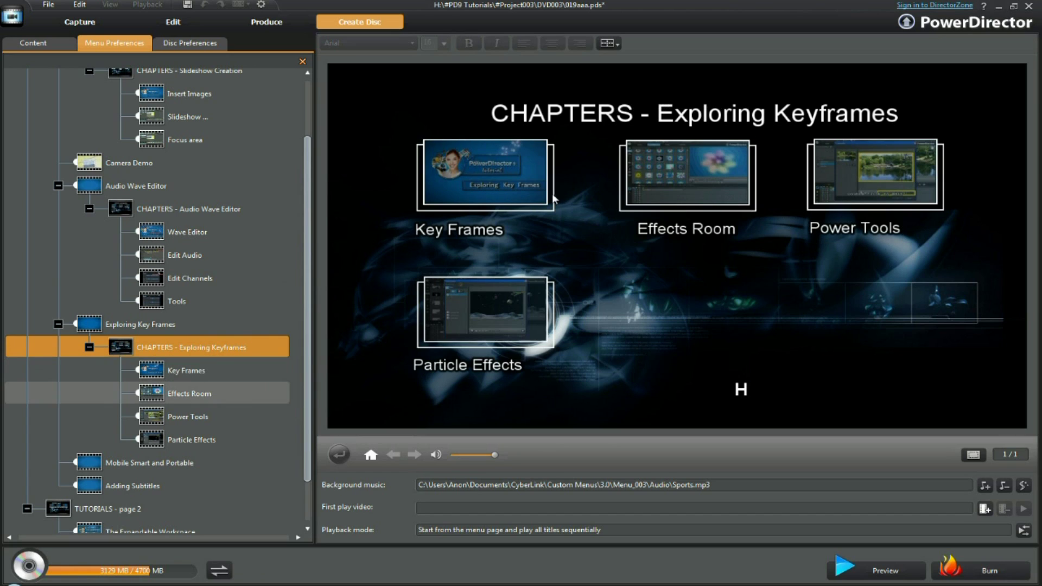
pyautogui.click(466, 362)
pyautogui.click(248, 375)
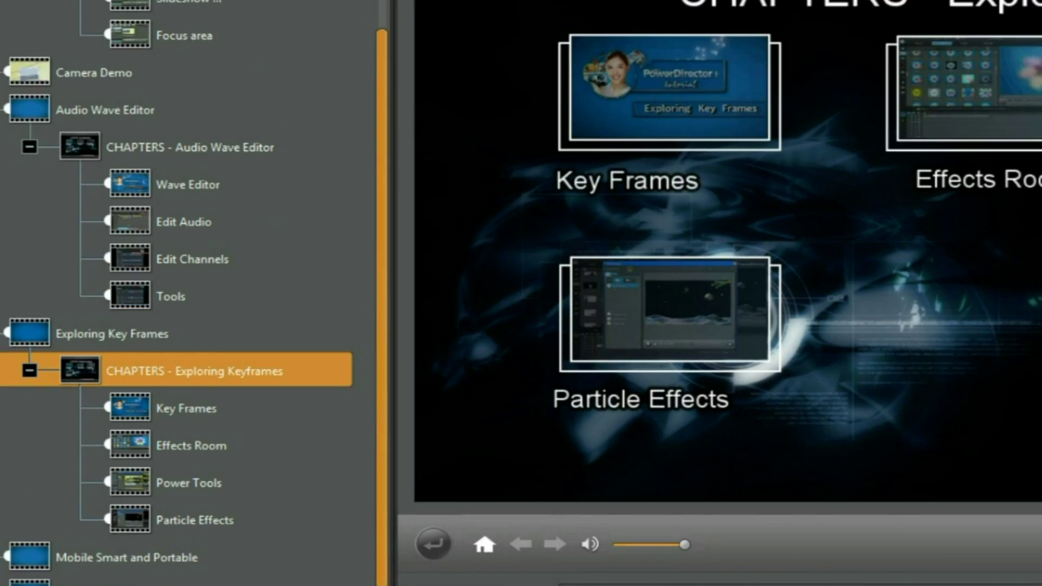
# Change 'Keyframes' to 'Key Frames' in the chapters page title
pyautogui.click(907, 88)
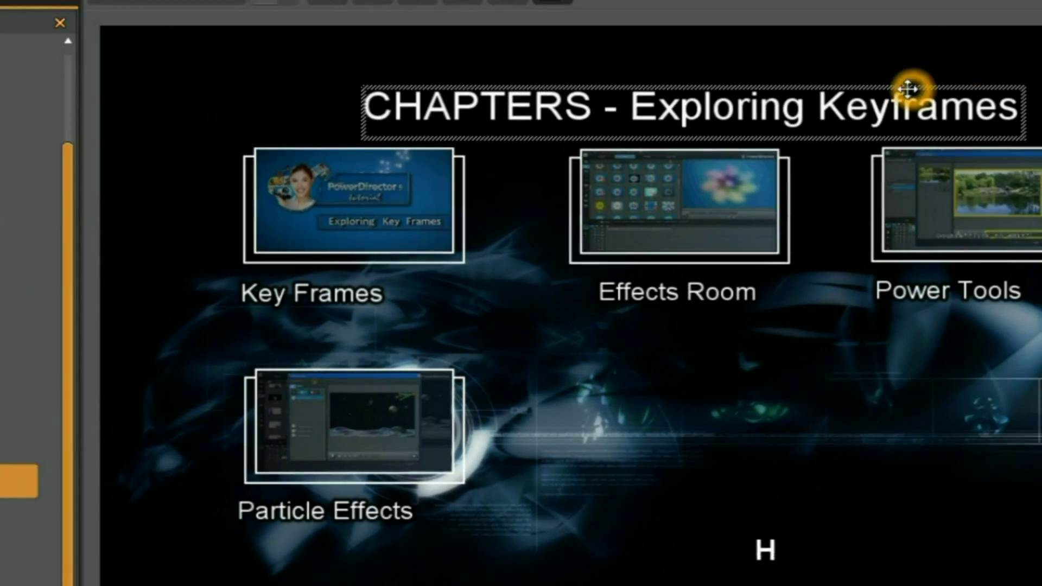
pyautogui.click(684, 185)
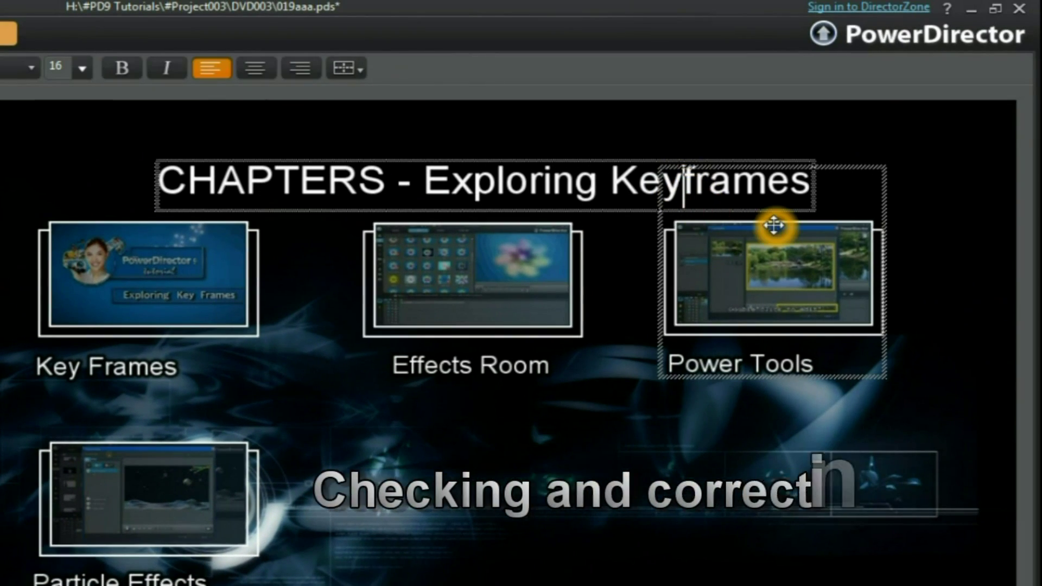
pyautogui.write('F')
pyautogui.press('Delete')
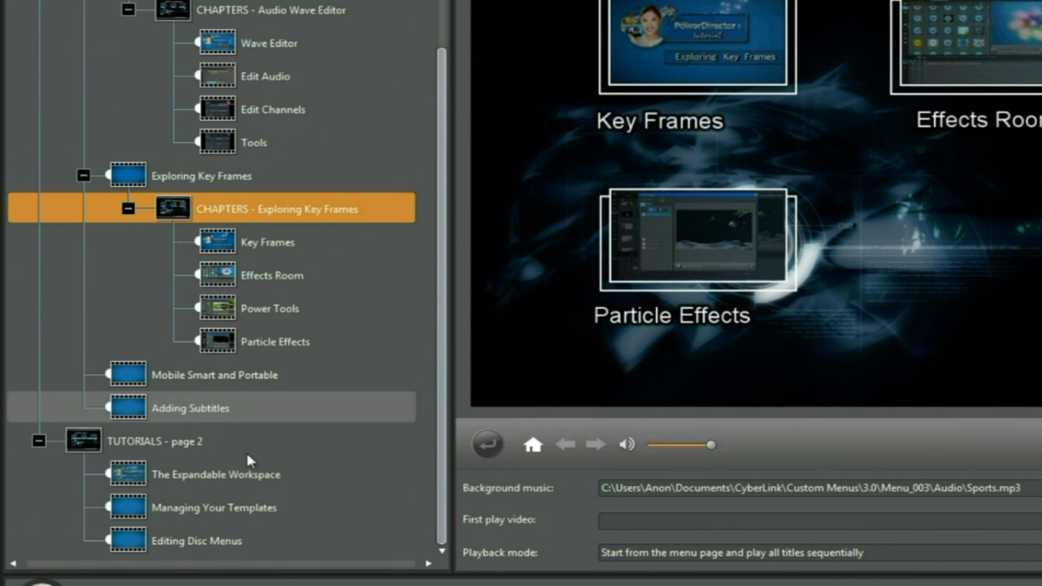
pyautogui.click(181, 440)
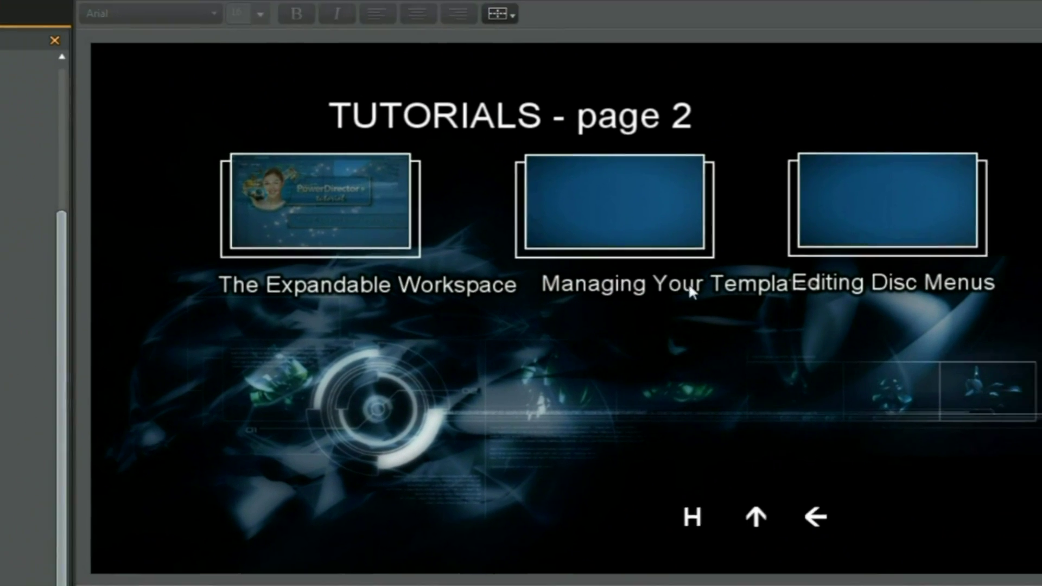
# Break the Managing Your Templates label after 'Your' onto two lines and centre it
pyautogui.click(884, 283)
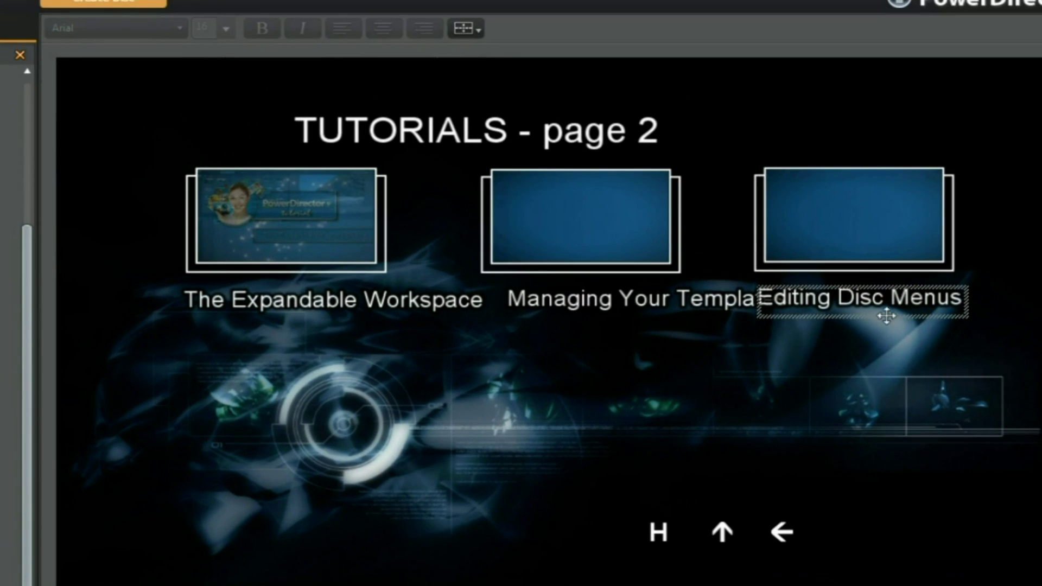
pyautogui.click(669, 297)
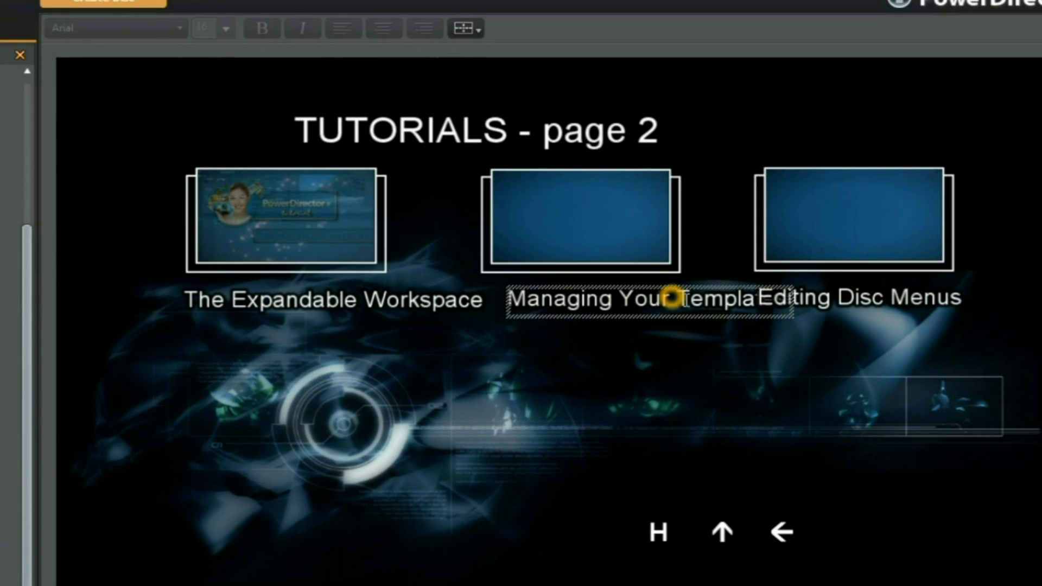
pyautogui.click(670, 296)
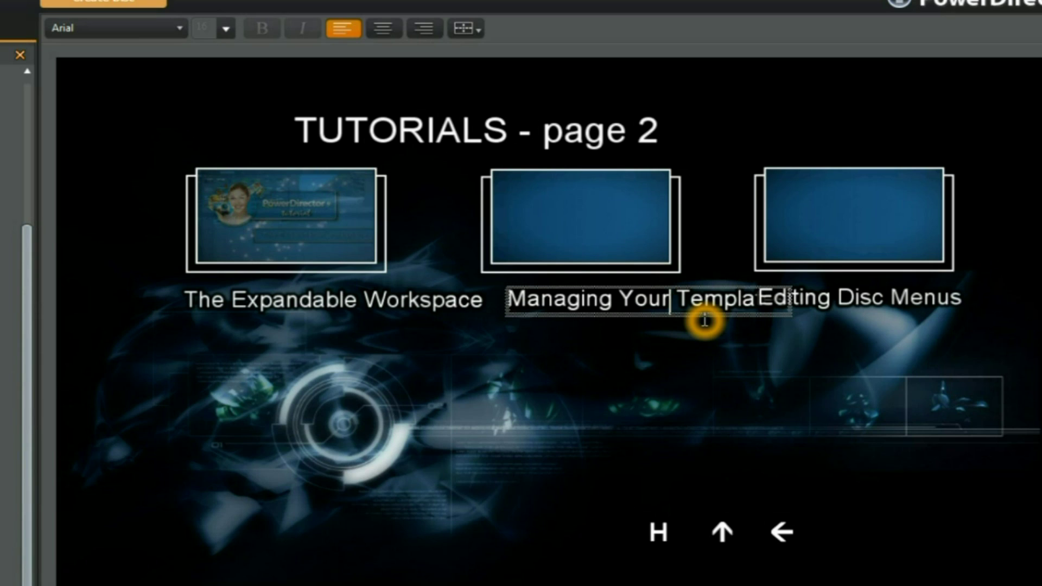
pyautogui.press('Delete')
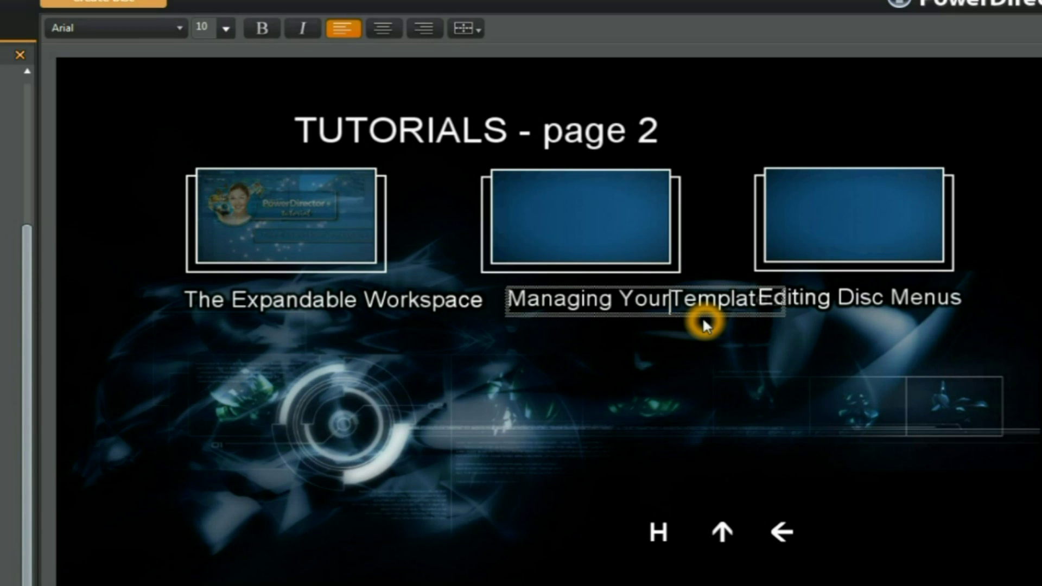
pyautogui.press('Return')
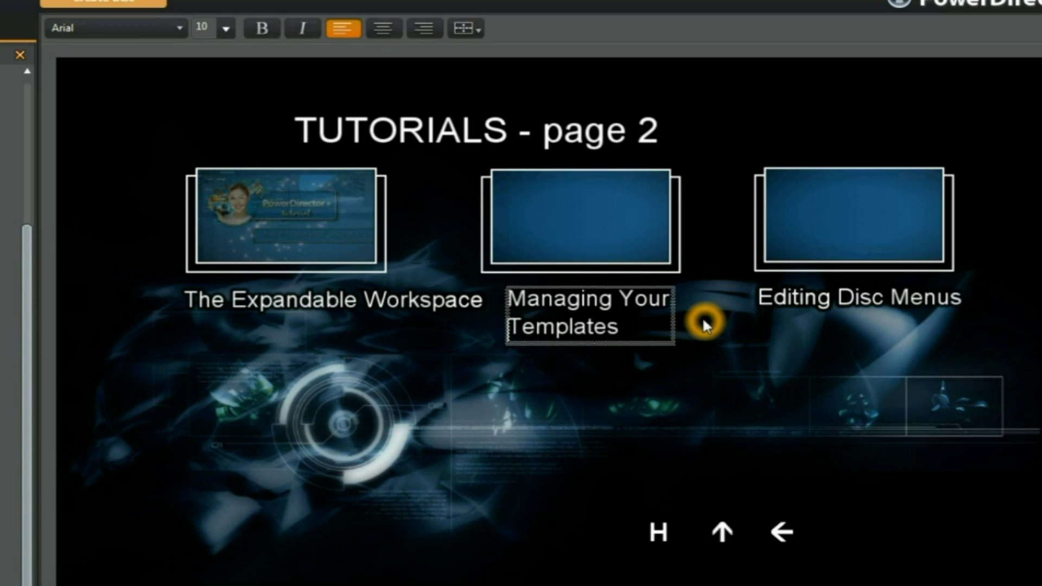
pyautogui.click(654, 154)
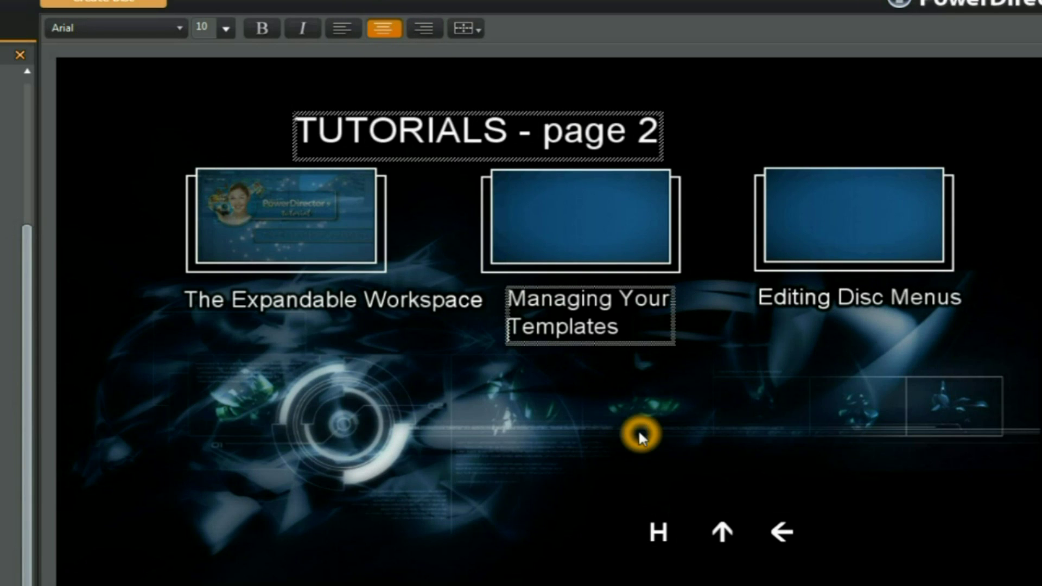
pyautogui.click(394, 31)
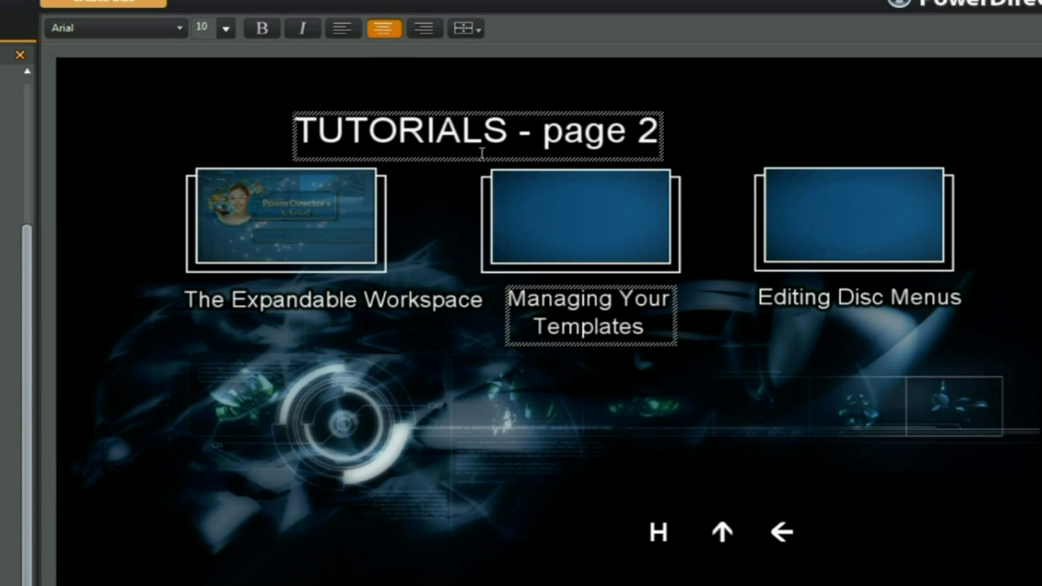
pyautogui.click(525, 321)
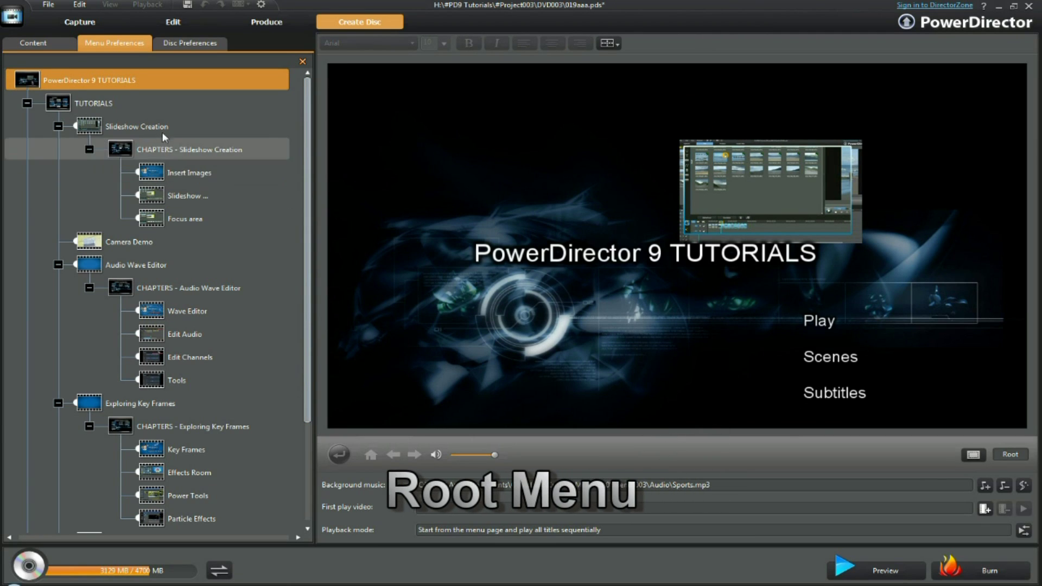
# Display the disc's title list beside the root menu preview, keeping sequential play-all mode
pyautogui.click(146, 127)
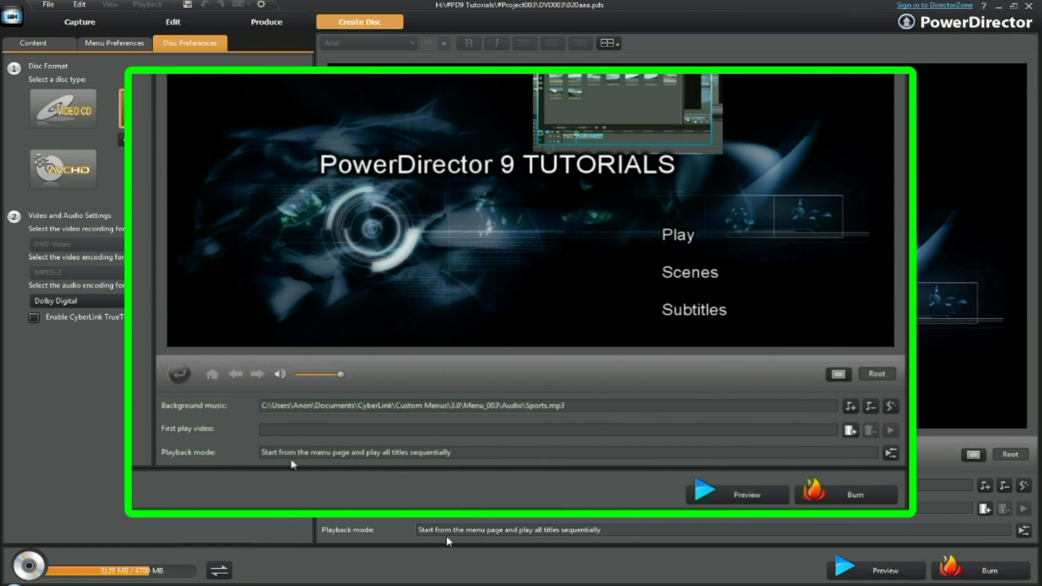
pyautogui.click(335, 535)
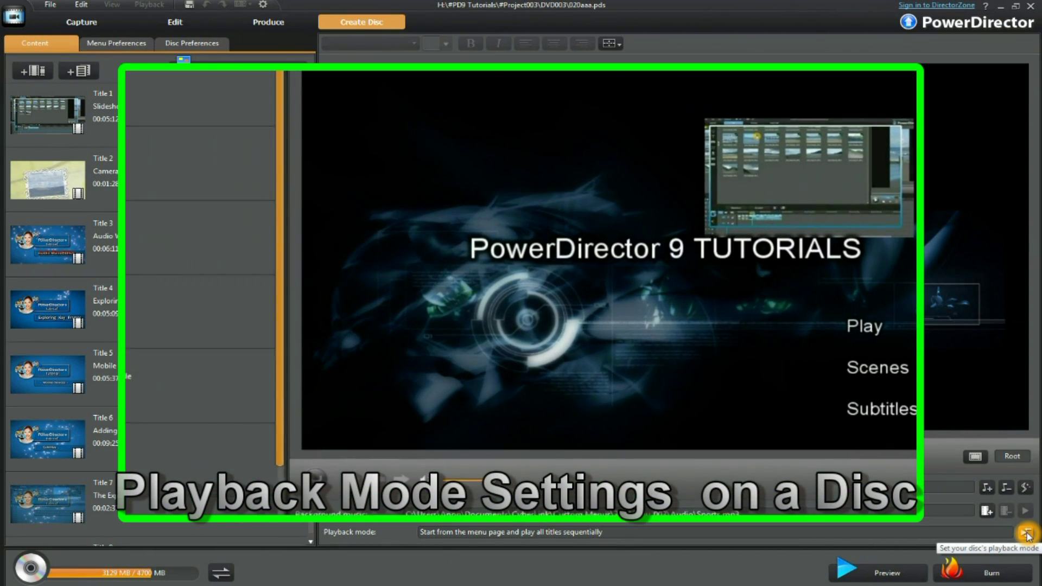
pyautogui.click(1026, 534)
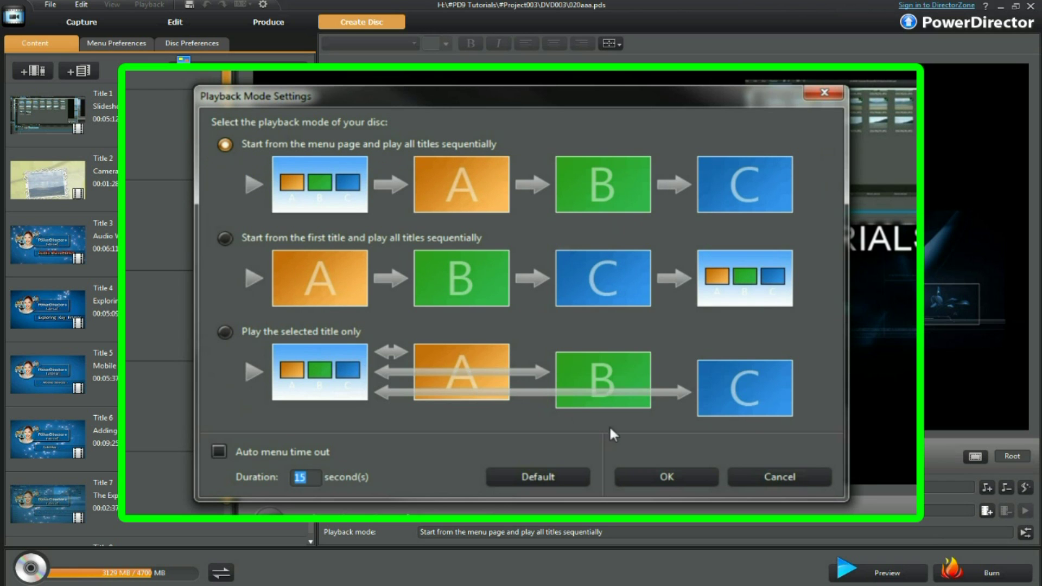
pyautogui.click(673, 478)
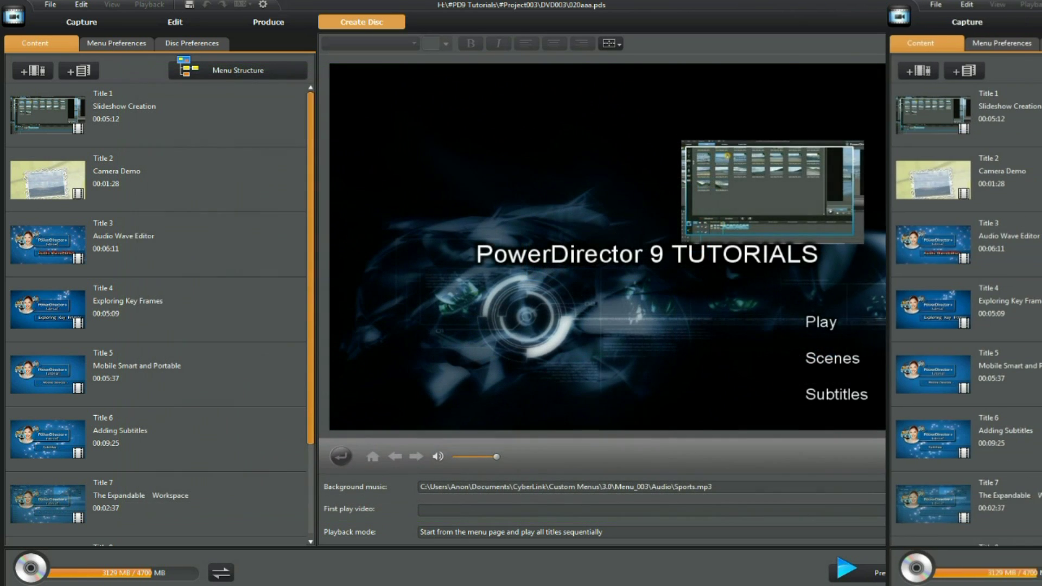
pyautogui.click(678, 376)
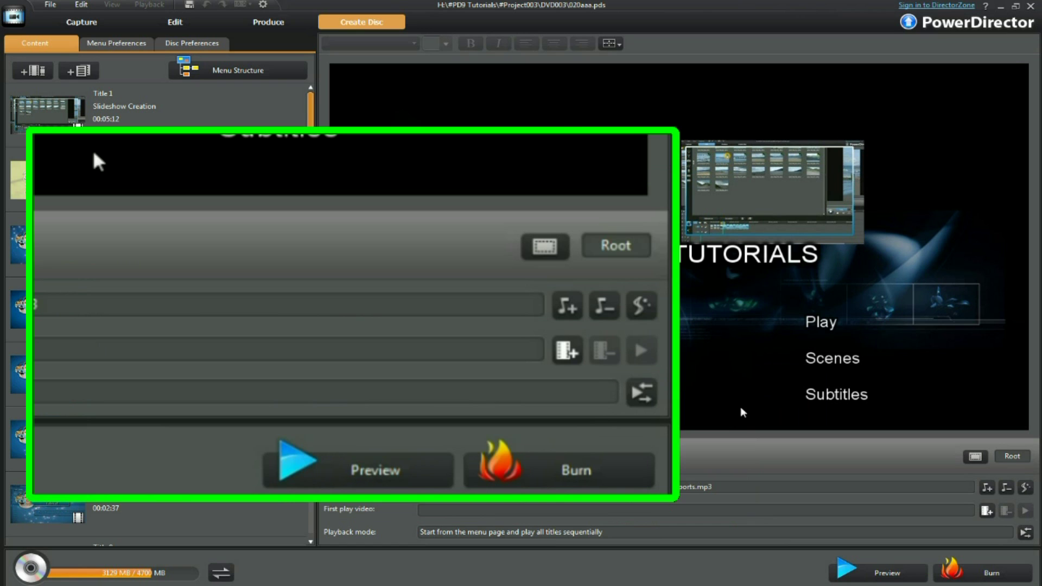
pyautogui.click(880, 578)
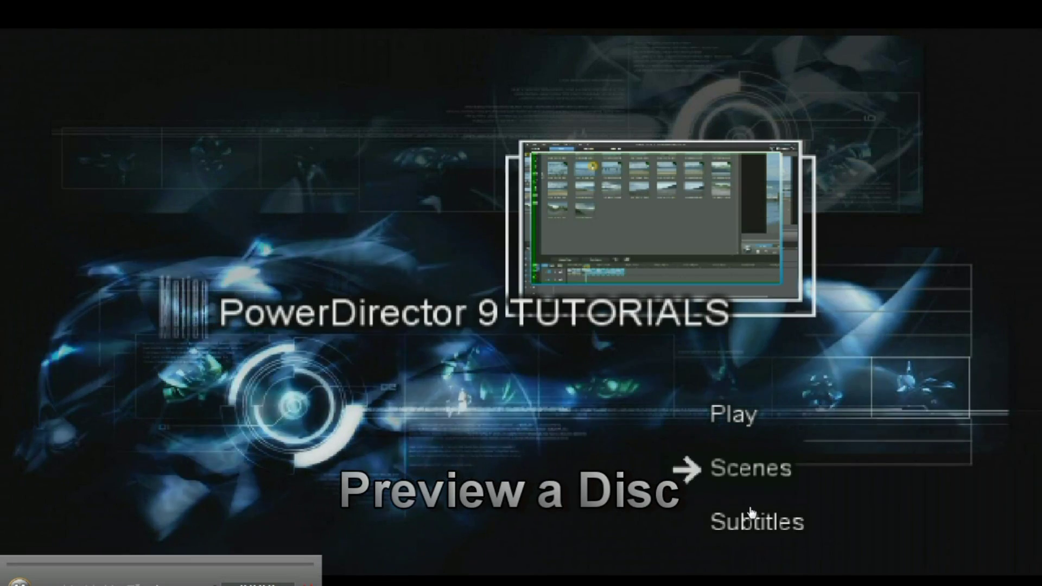
pyautogui.click(890, 509)
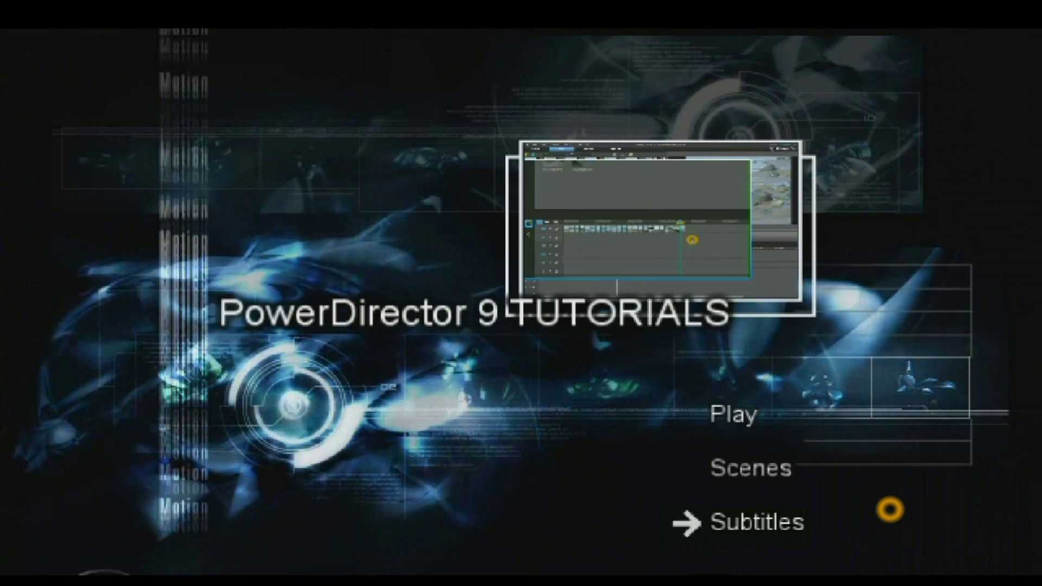
pyautogui.click(684, 526)
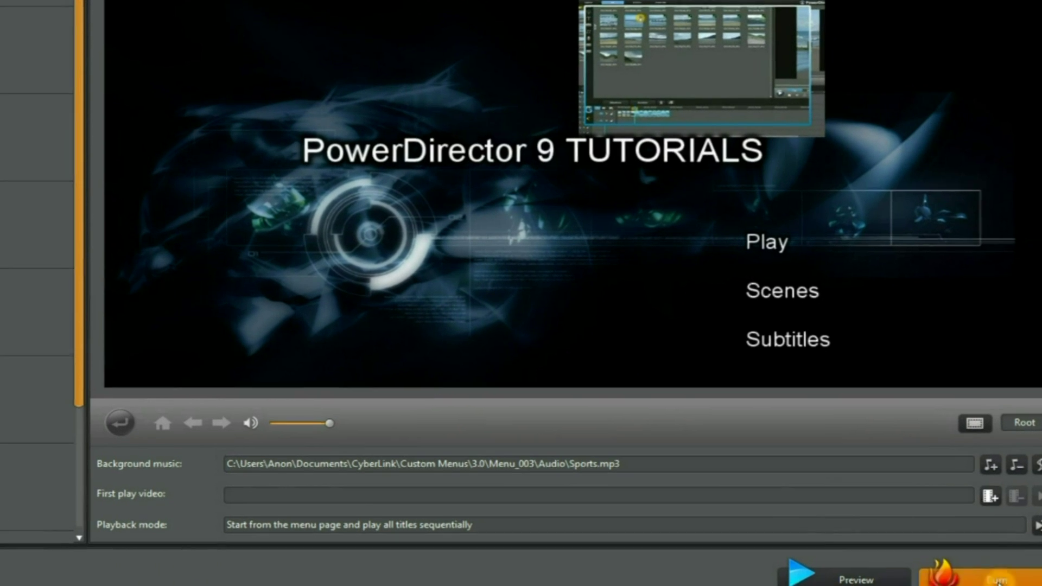
# Bring up Final Output to burn 1 DVD copy with volume label NEW_VOLUME
pyautogui.click(977, 574)
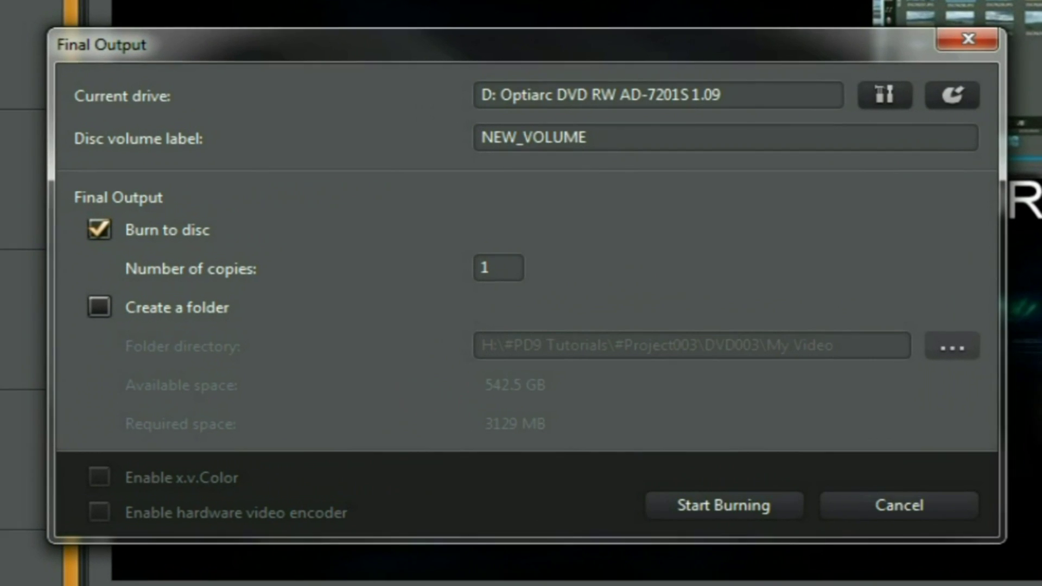